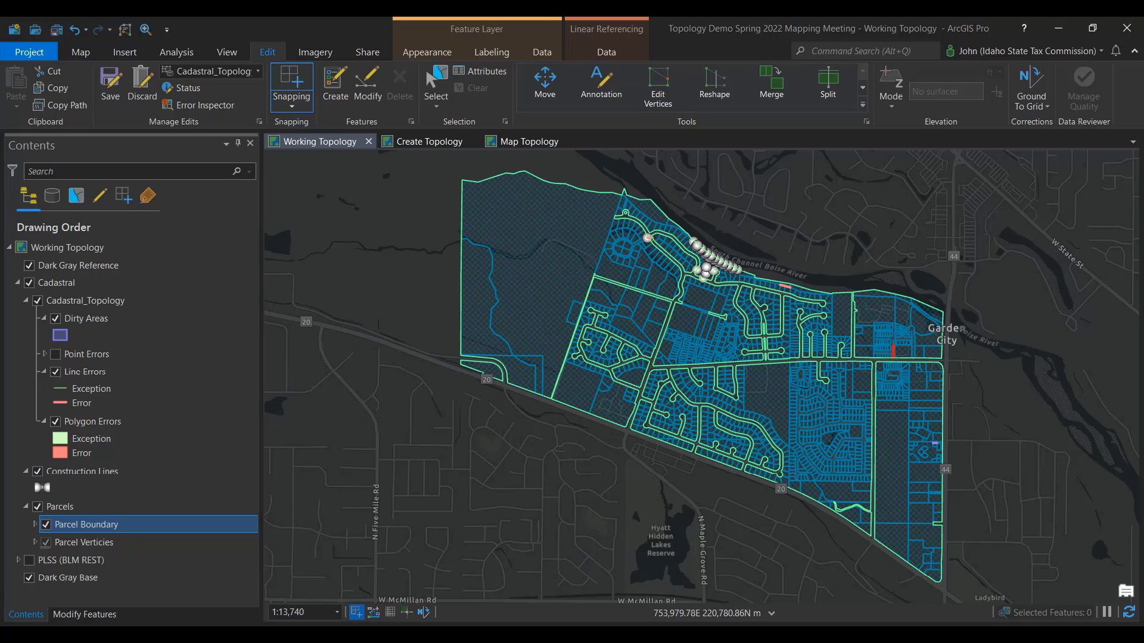
Discard all pending edits, hide the Dirty Areas layer, and select the Cadastral_Topology layer
left_click(141, 84)
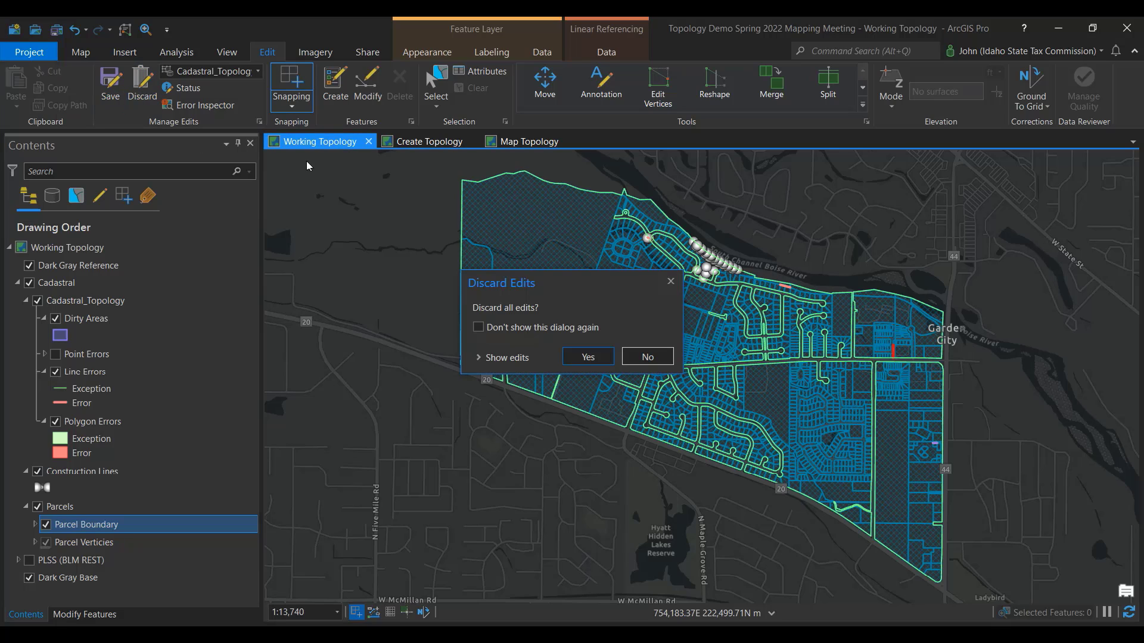
left_click(569, 355)
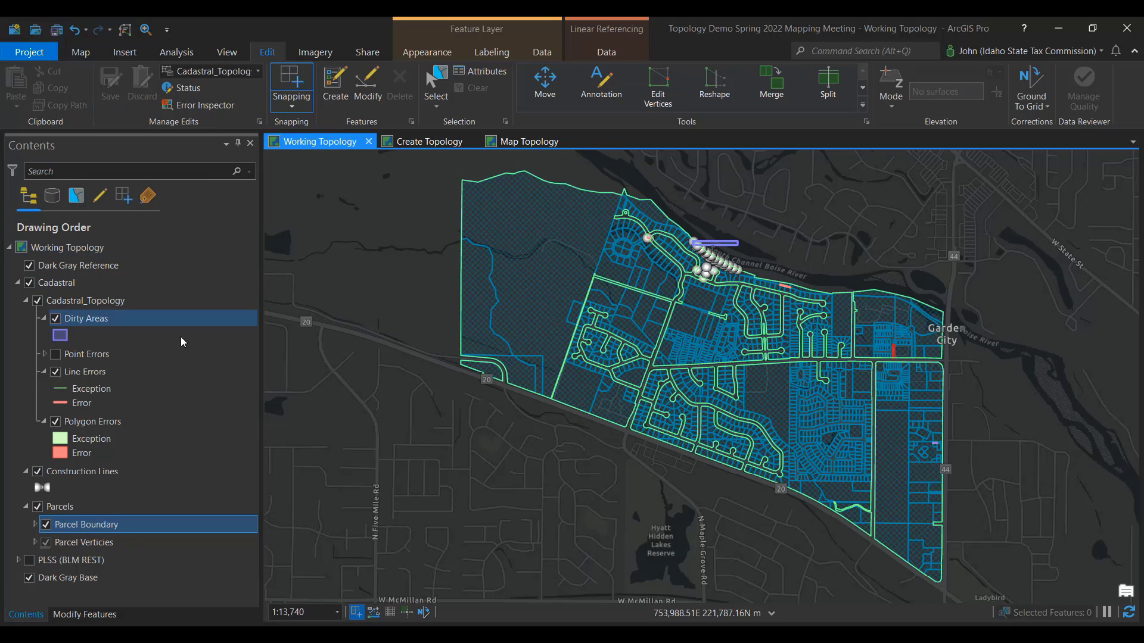
left_click(56, 321)
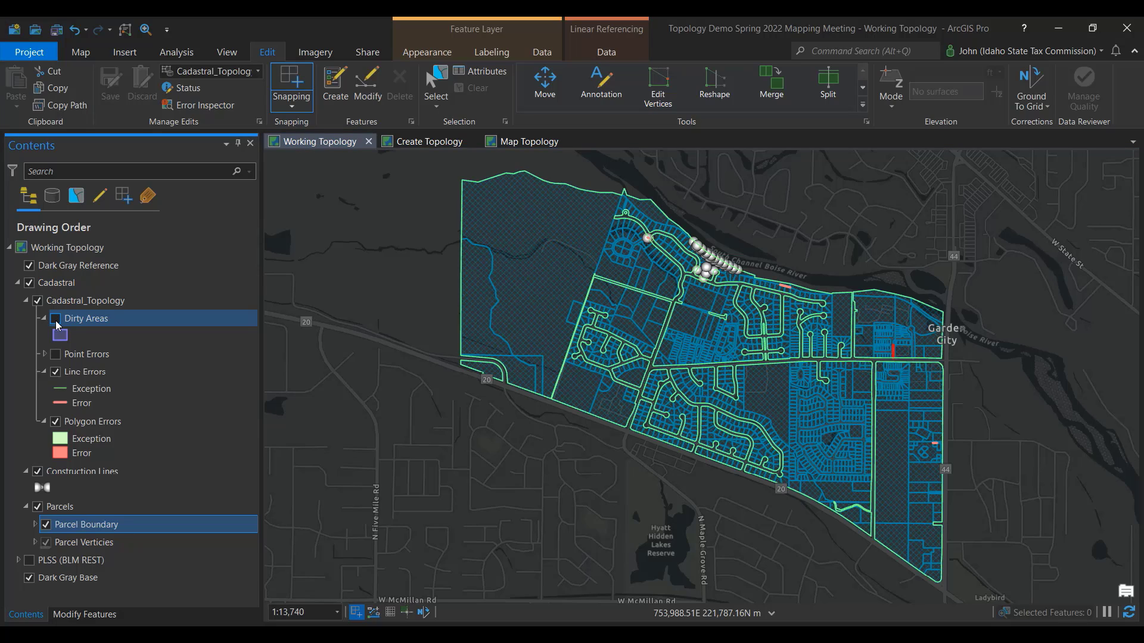
left_click(99, 305)
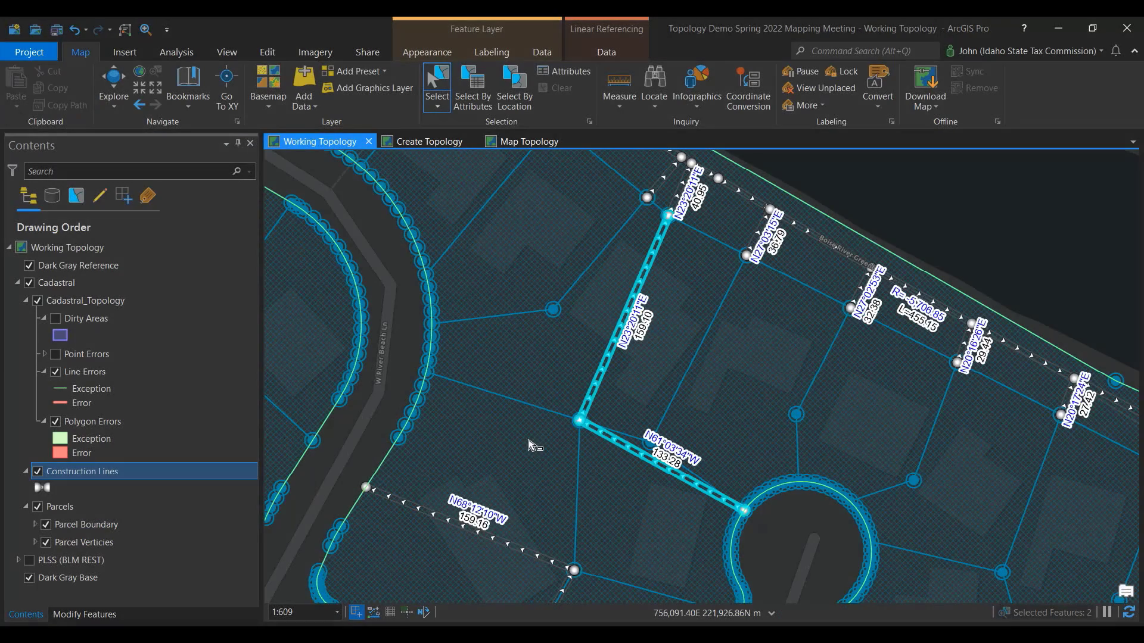
Select three parcel boundary lines and edit their vertices using the Cadastral_Topology geodatabase topology
left_click_drag(516, 528, 652, 539)
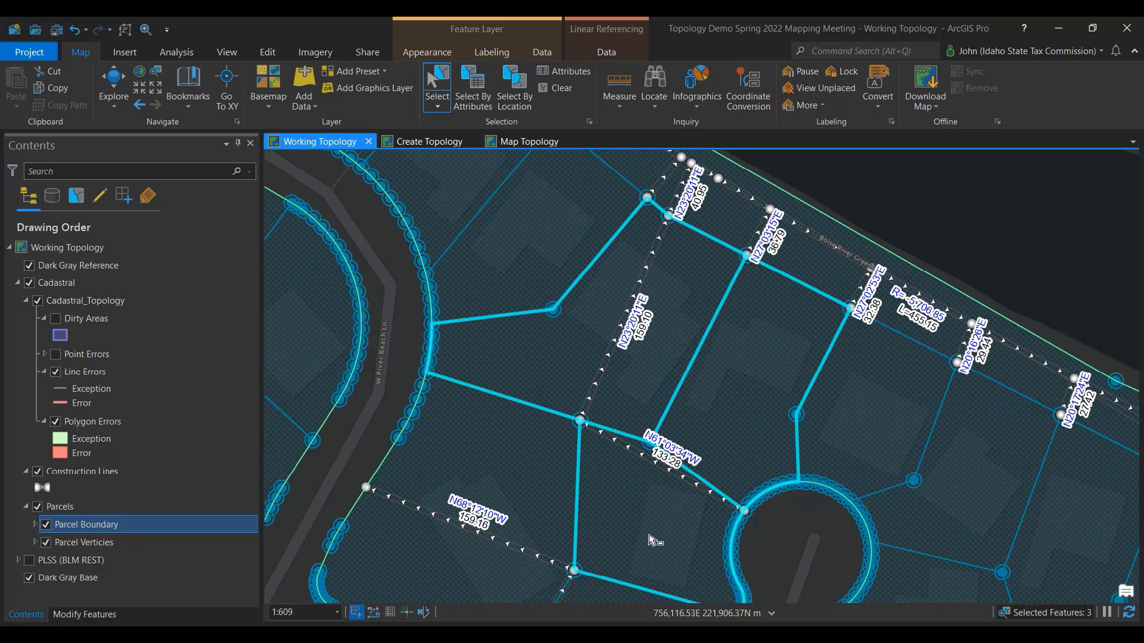
left_click(268, 52)
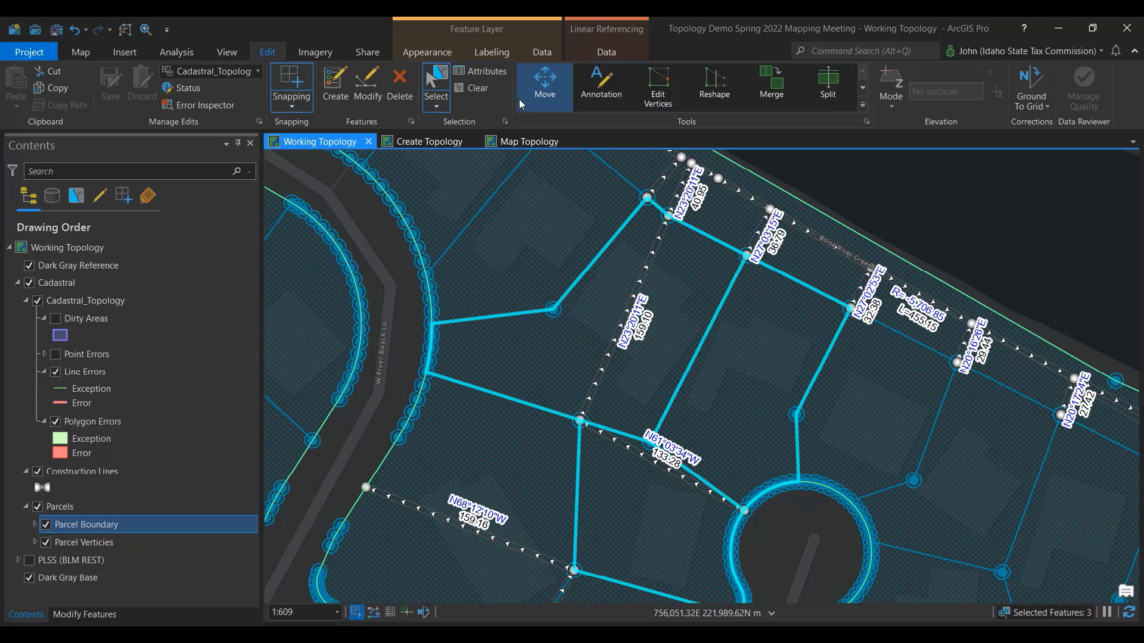
left_click(257, 72)
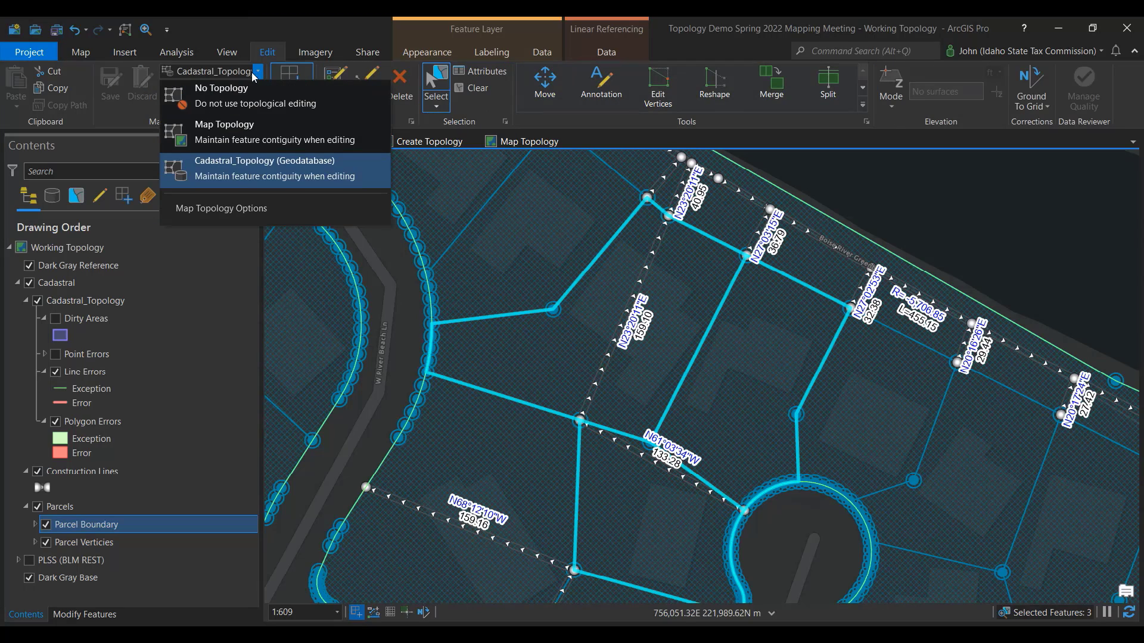
left_click(231, 182)
left_click(657, 90)
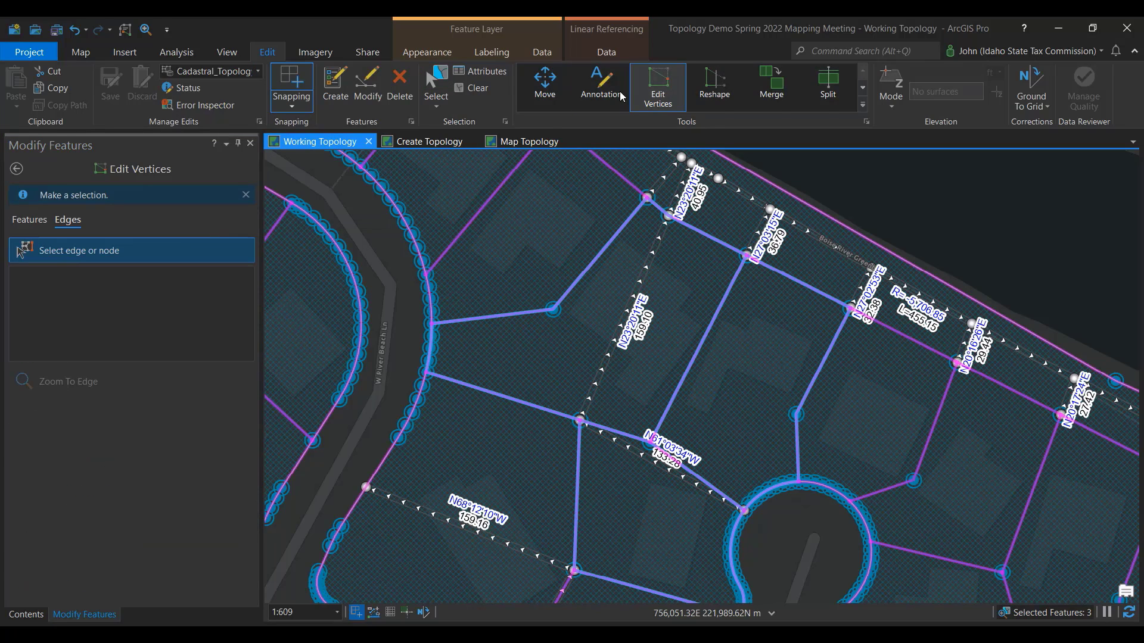
Move the shared edge's middle vertex onto its lower-left junction and finish the edit
left_click(25, 223)
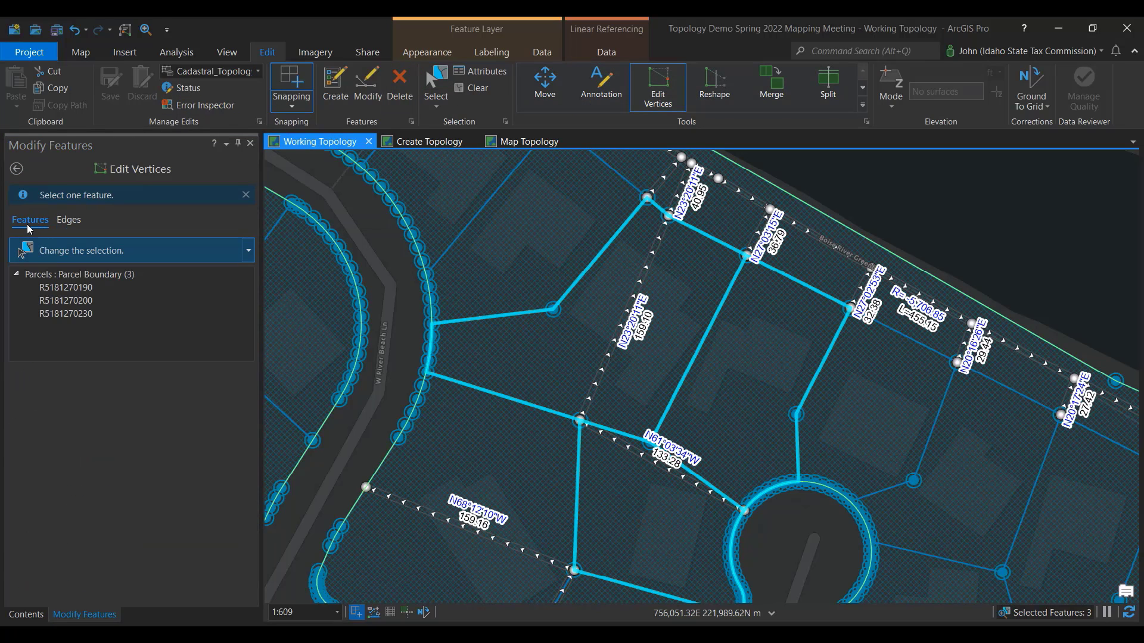
left_click(63, 221)
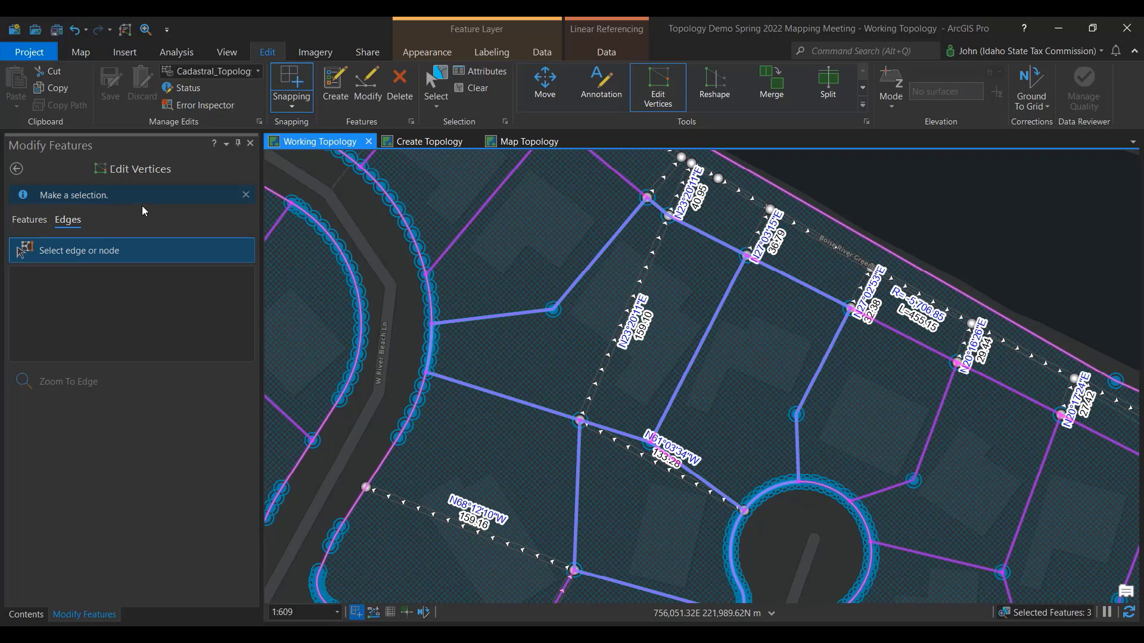
left_click(651, 447)
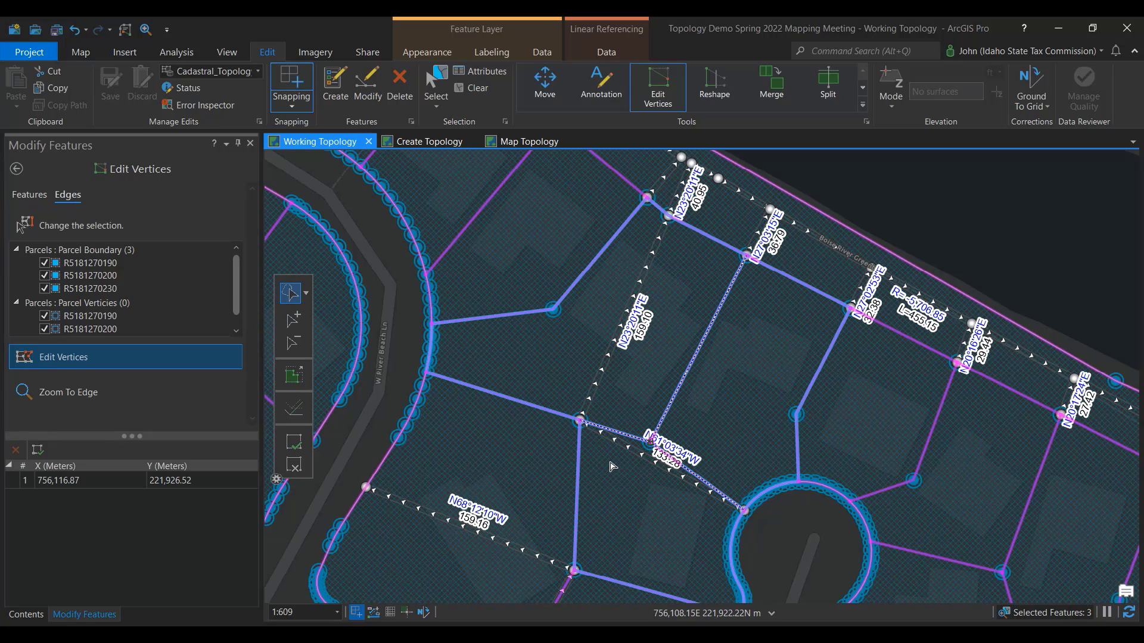
left_click(650, 441)
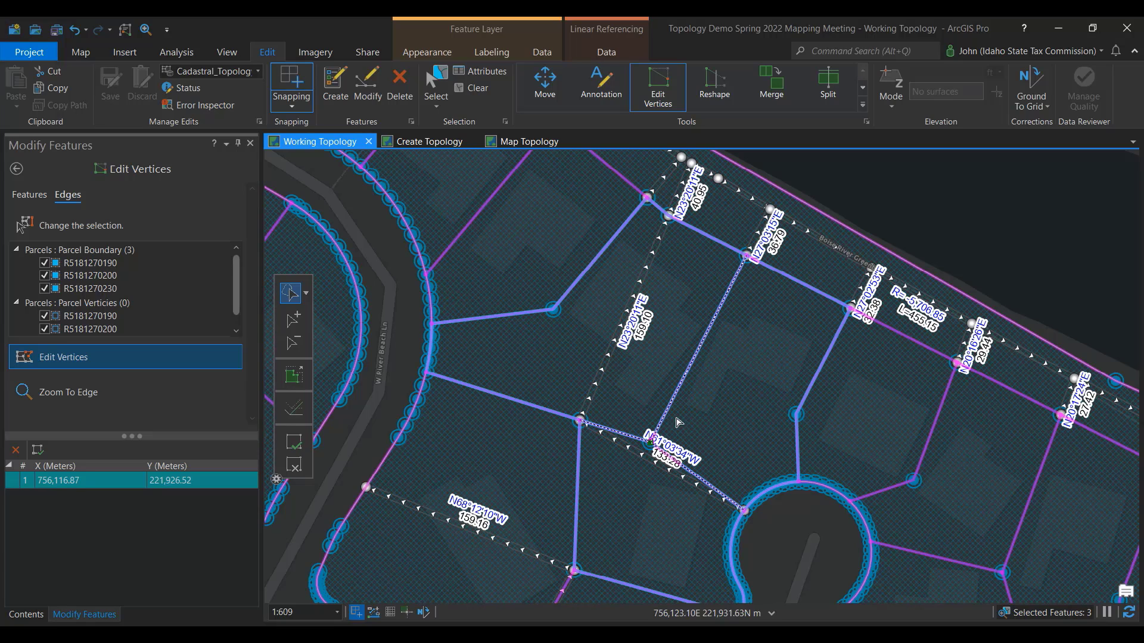
left_click_drag(652, 442, 580, 419)
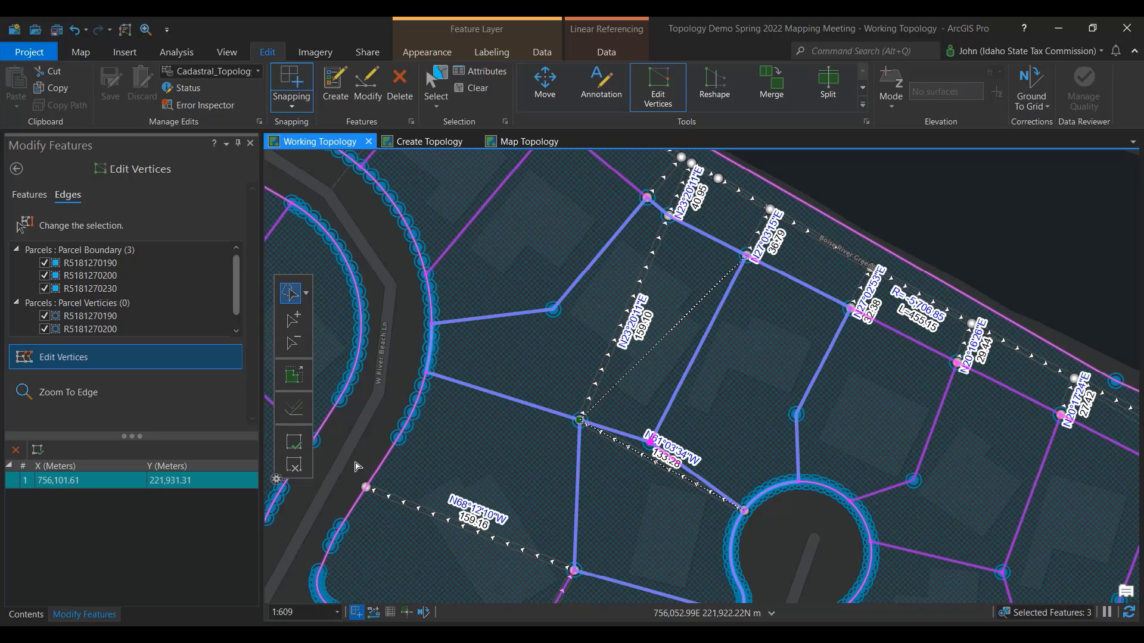
left_click(294, 442)
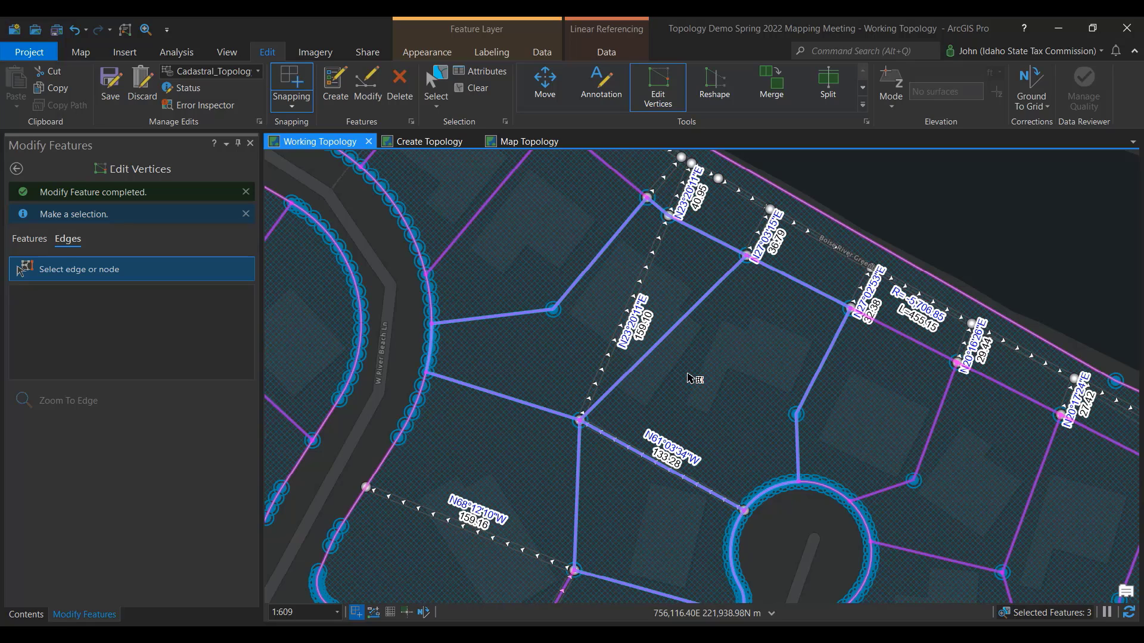
Move the upper node onto the parcel edge, finish, and view the edited riverside lots
left_click(747, 257)
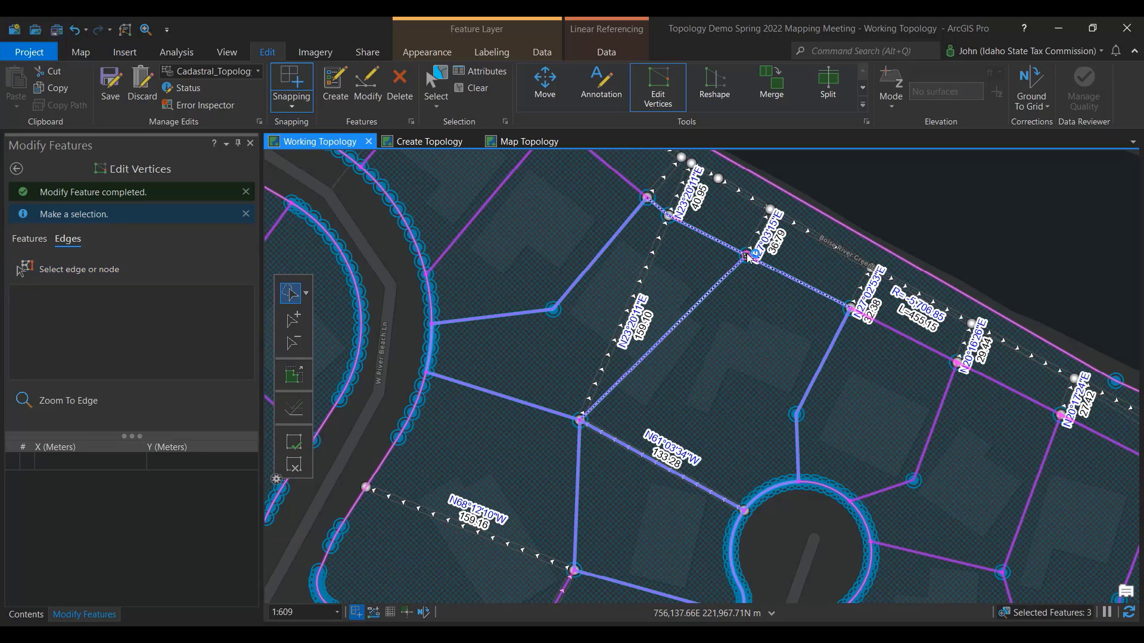
left_click_drag(747, 257, 670, 215)
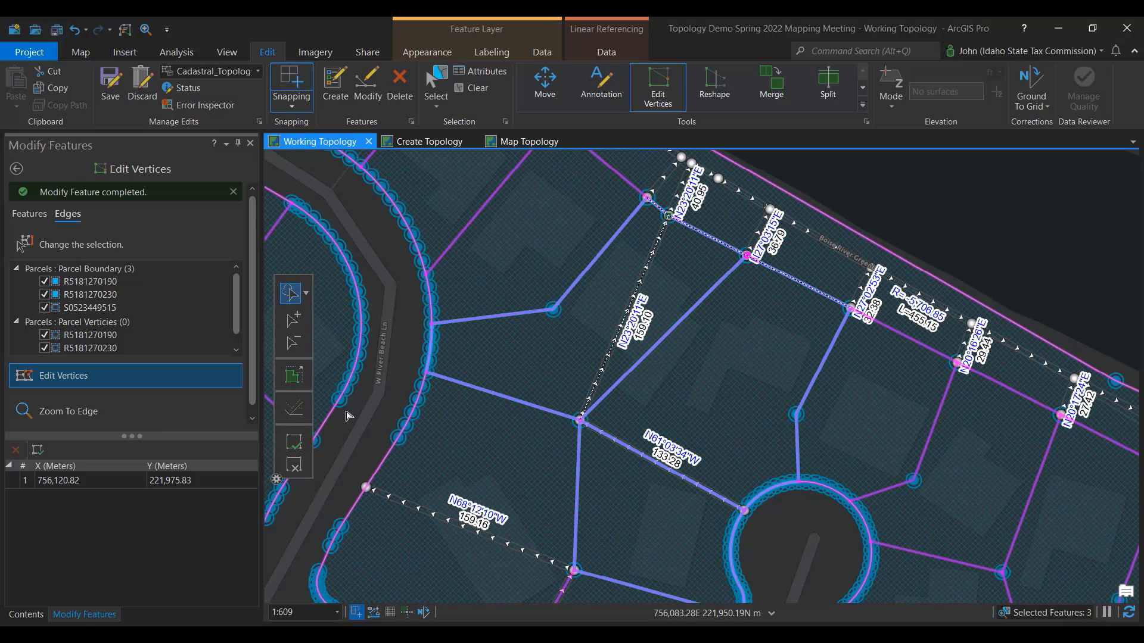
left_click(294, 442)
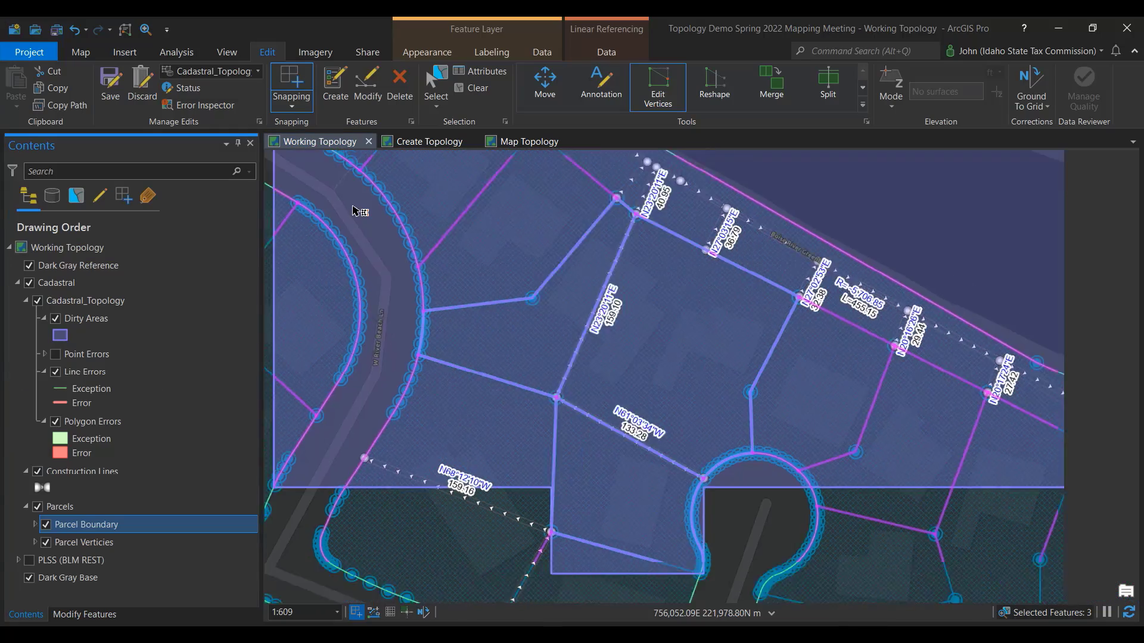
scroll(420, 212, "down", 3)
left_click_drag(745, 243, 816, 386)
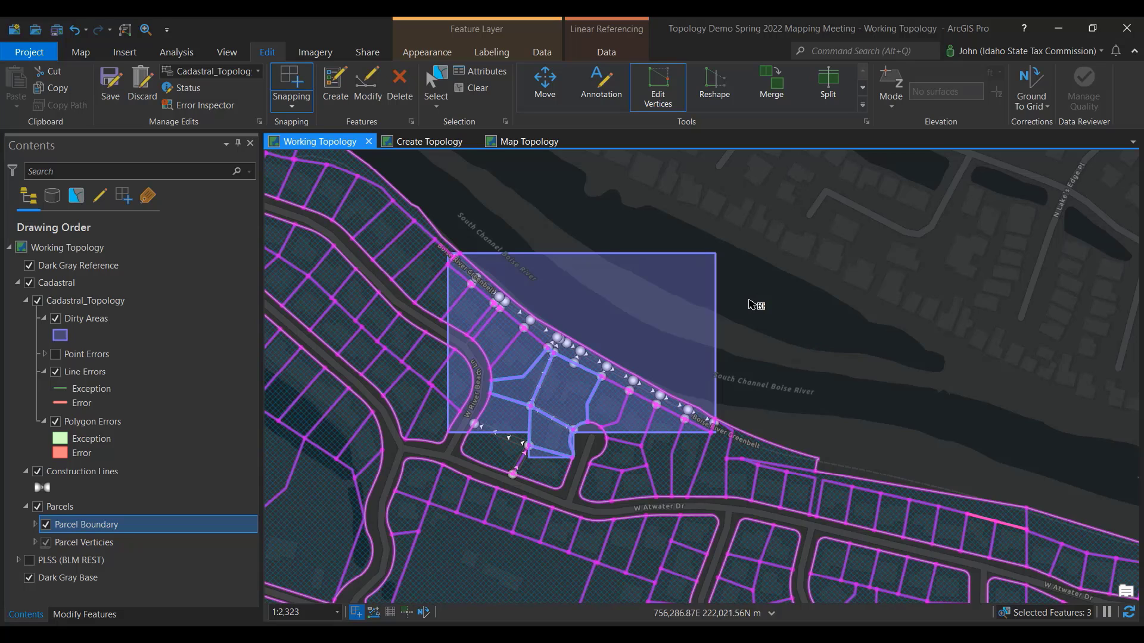
Clear the three selected parcels, open Error Inspector, and validate the edited area
left_click(81, 616)
left_click(16, 169)
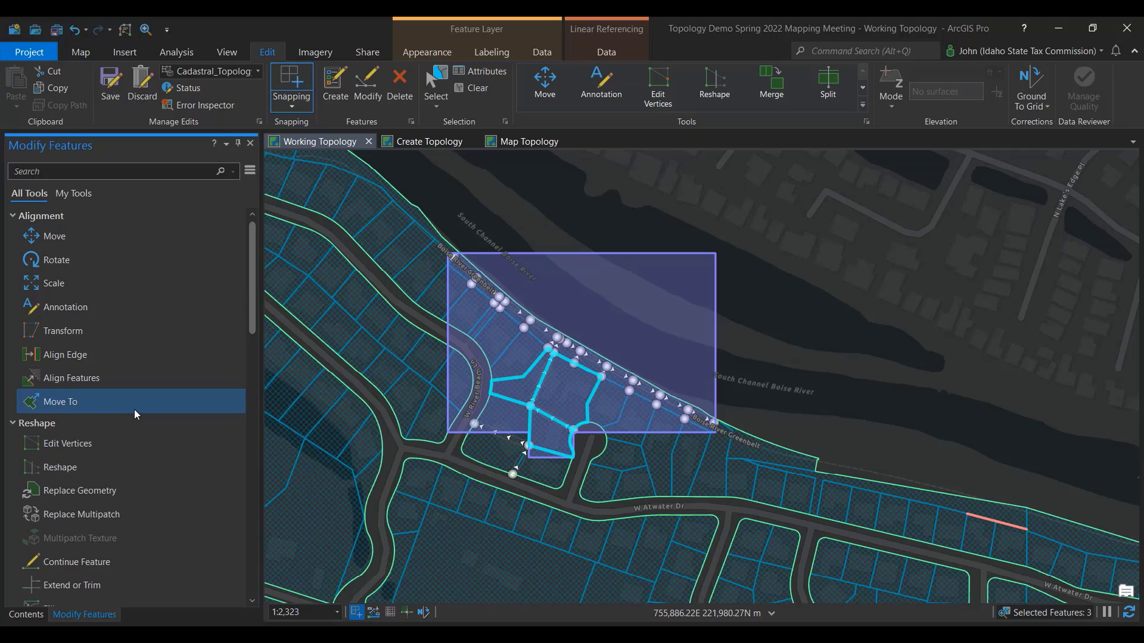
left_click(480, 88)
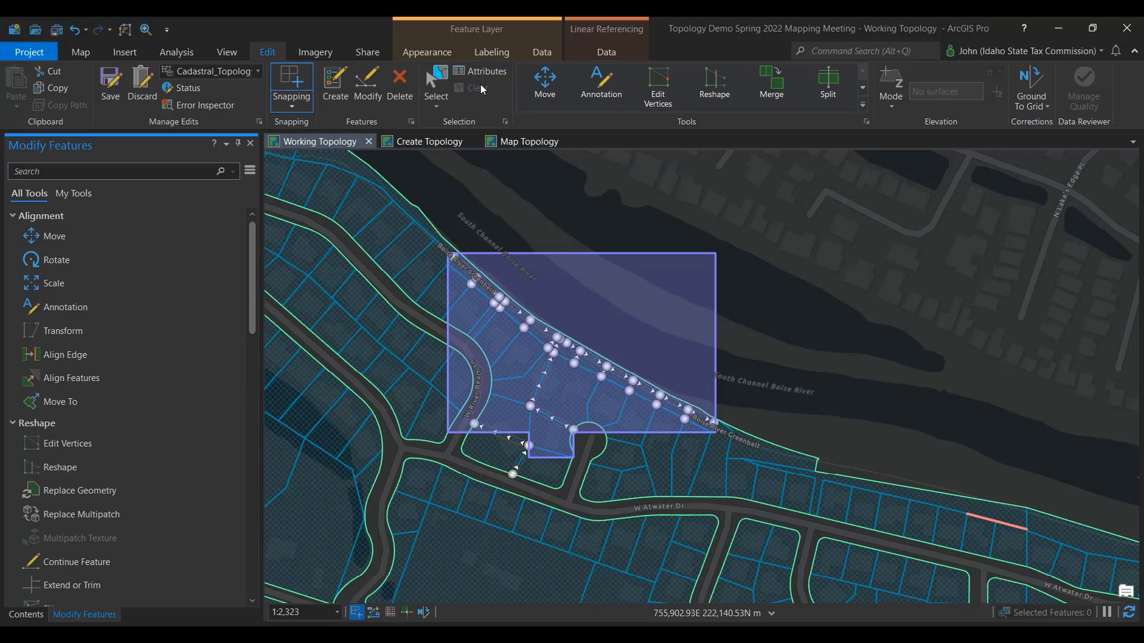
left_click(205, 106)
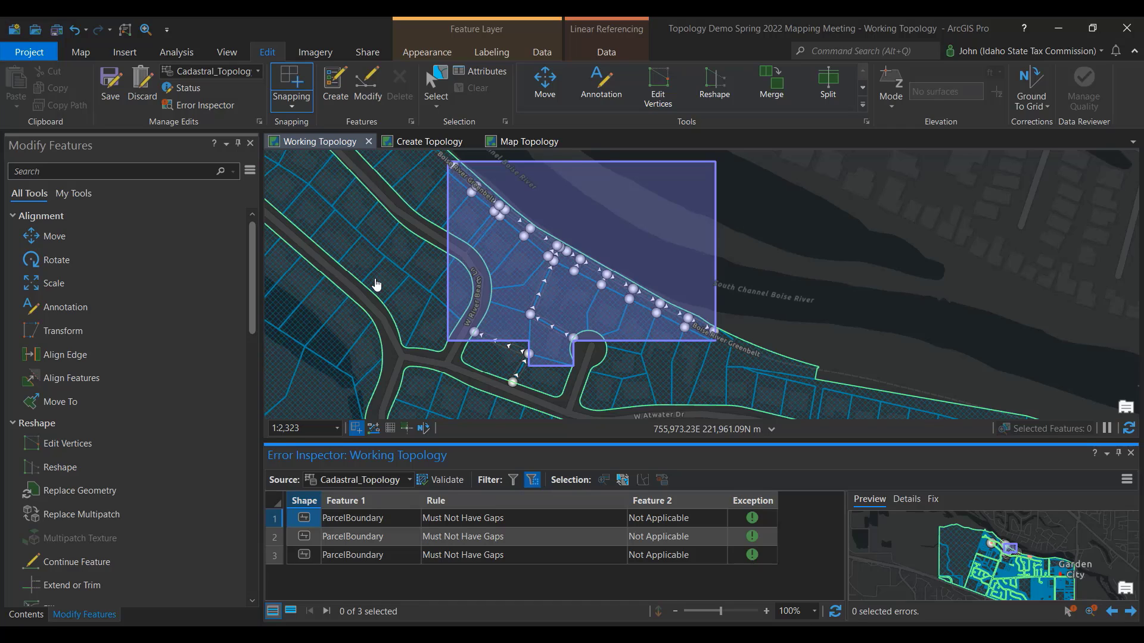
left_click(453, 486)
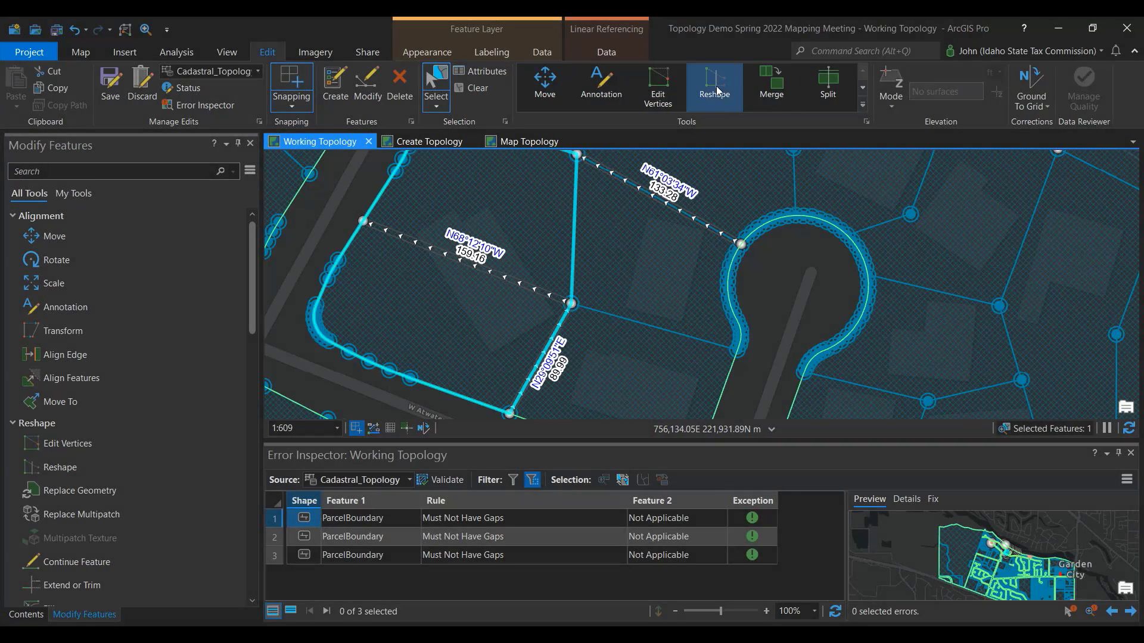
Reshape the parcel from its top endpoint to its bottom edge, then validate the topology
left_click(717, 90)
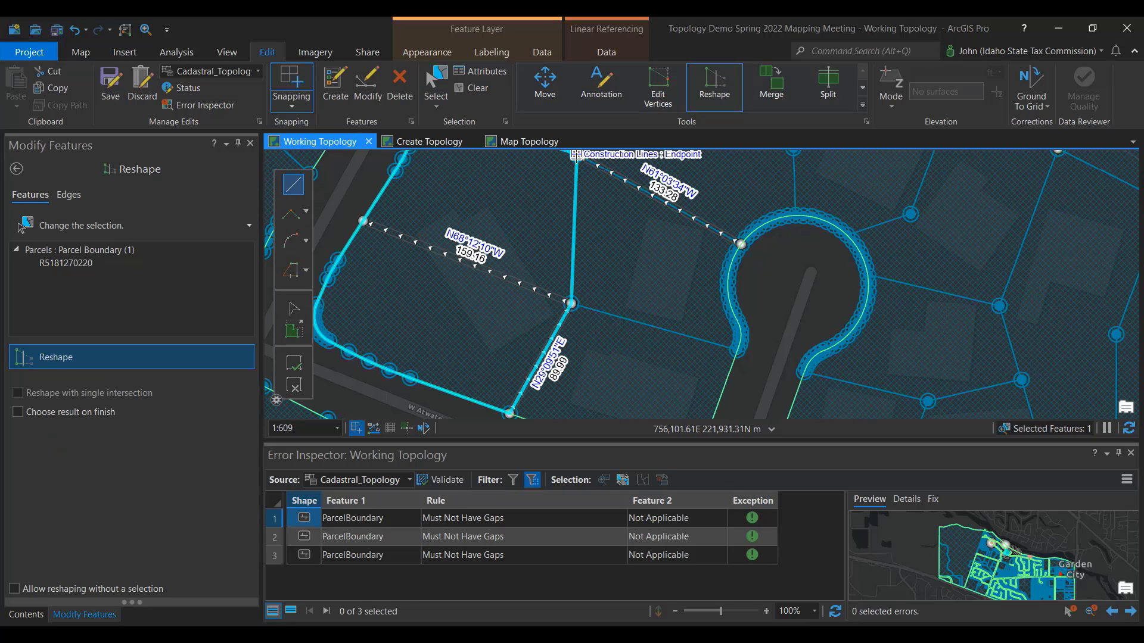
left_click(576, 156)
double_click(500, 412)
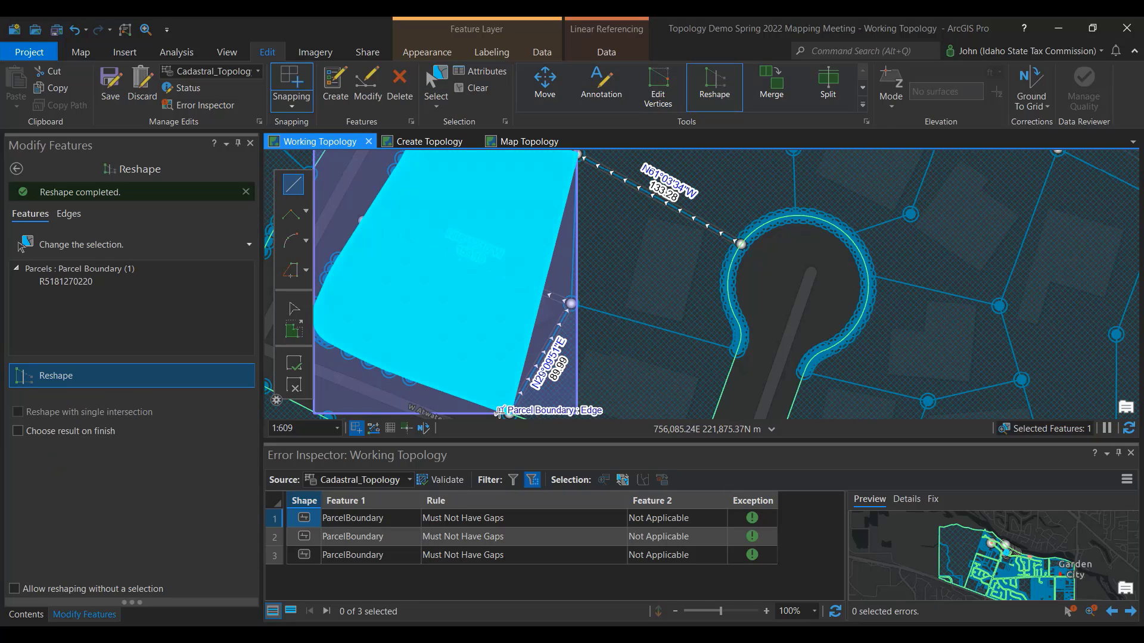
scroll(625, 268, "down", 2)
left_click_drag(674, 260, 746, 280)
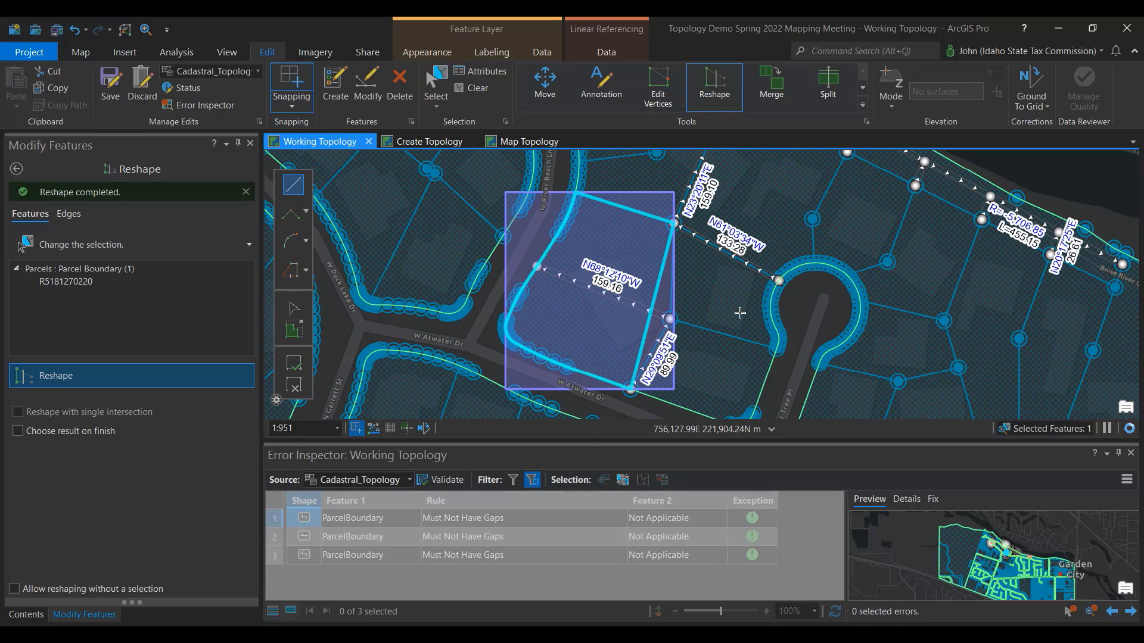
left_click(441, 479)
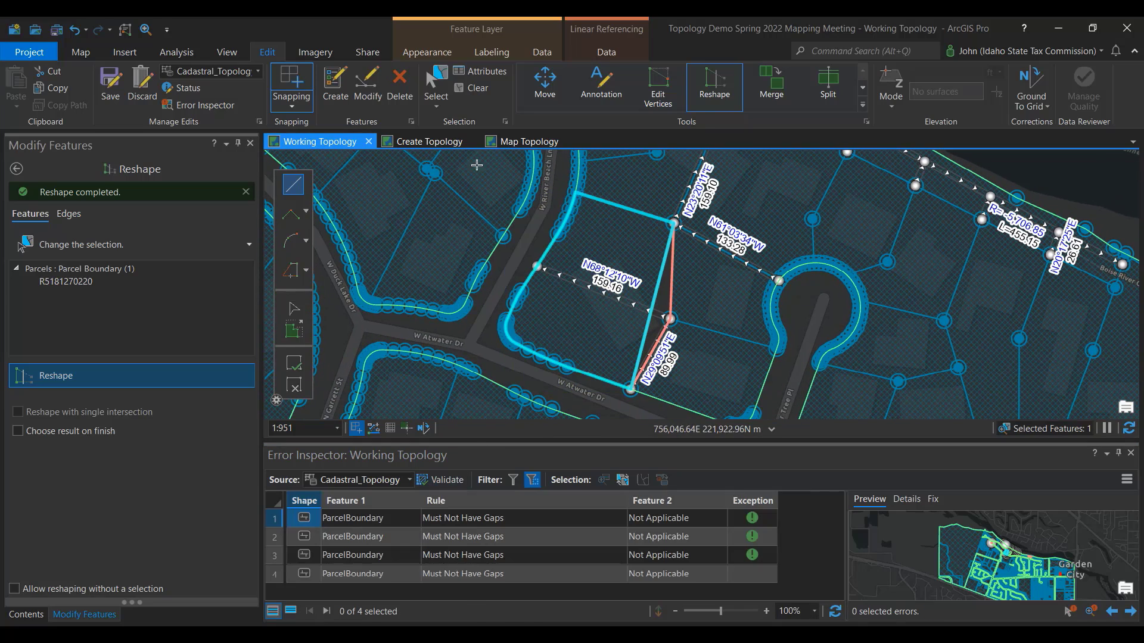
left_click(475, 87)
Select the fourth gap error, apply the Create Feature fix, then undo it
left_click(436, 83)
left_click(638, 343)
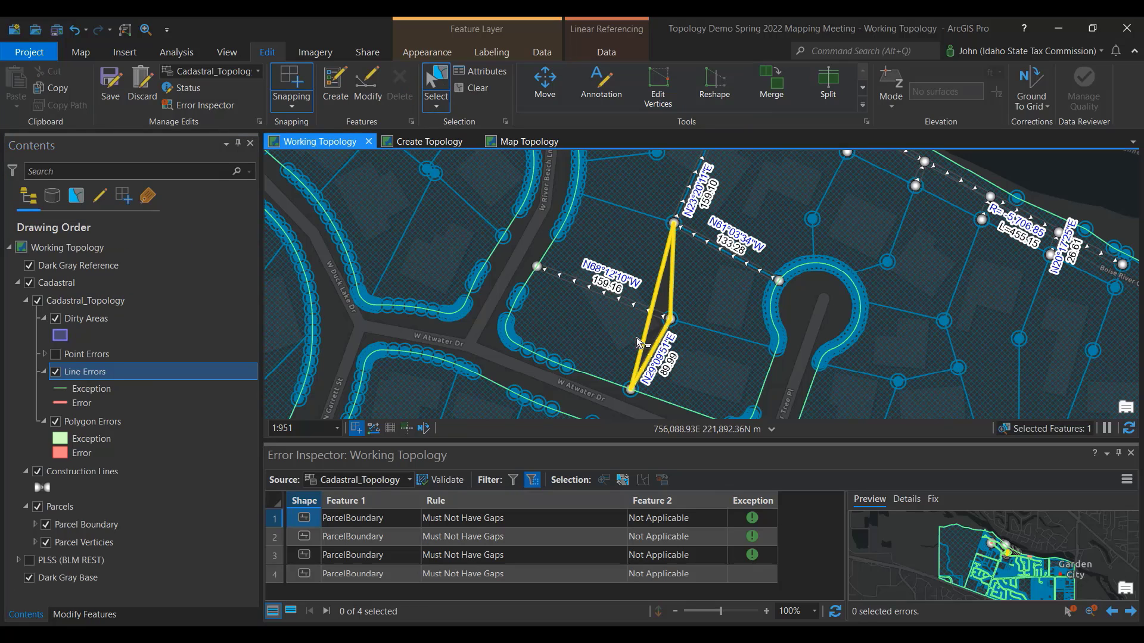
left_click(465, 574)
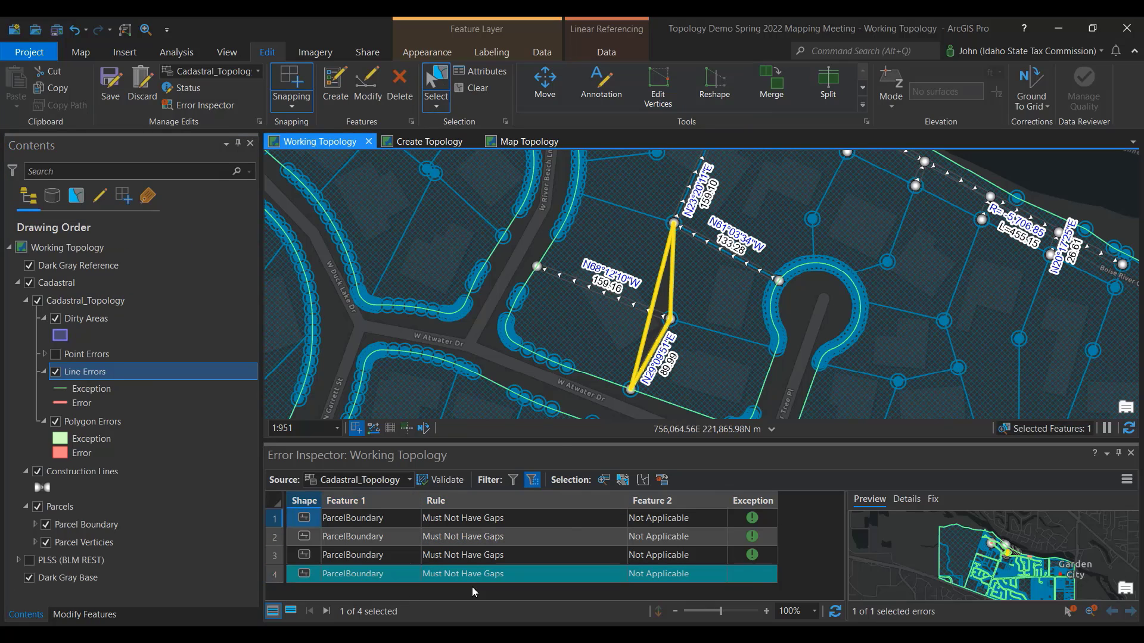
mouse_move(499, 581)
left_click(933, 500)
left_click(896, 532)
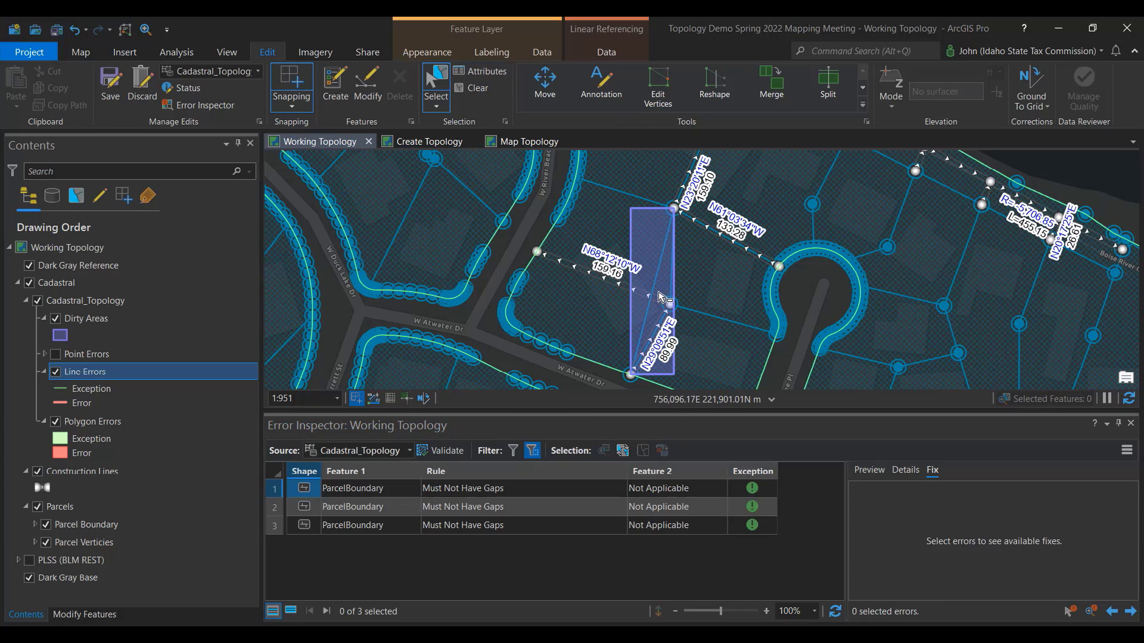
left_click(669, 265)
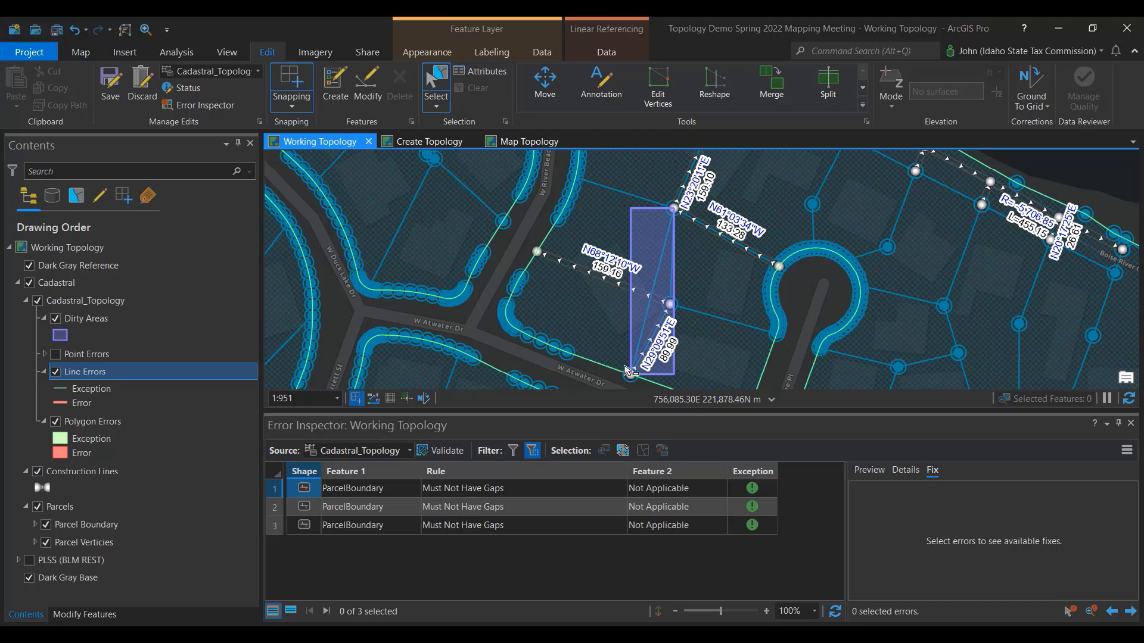
left_click(75, 34)
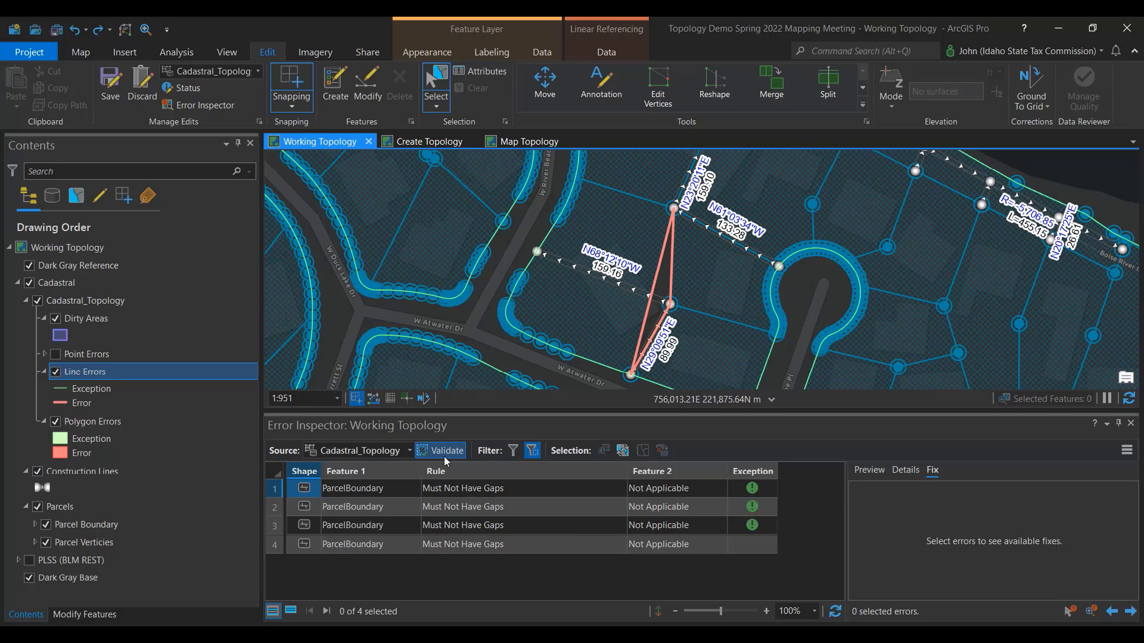
Reshape the gap parcel along the construction line and revalidate it in Error Inspector
left_click(1131, 423)
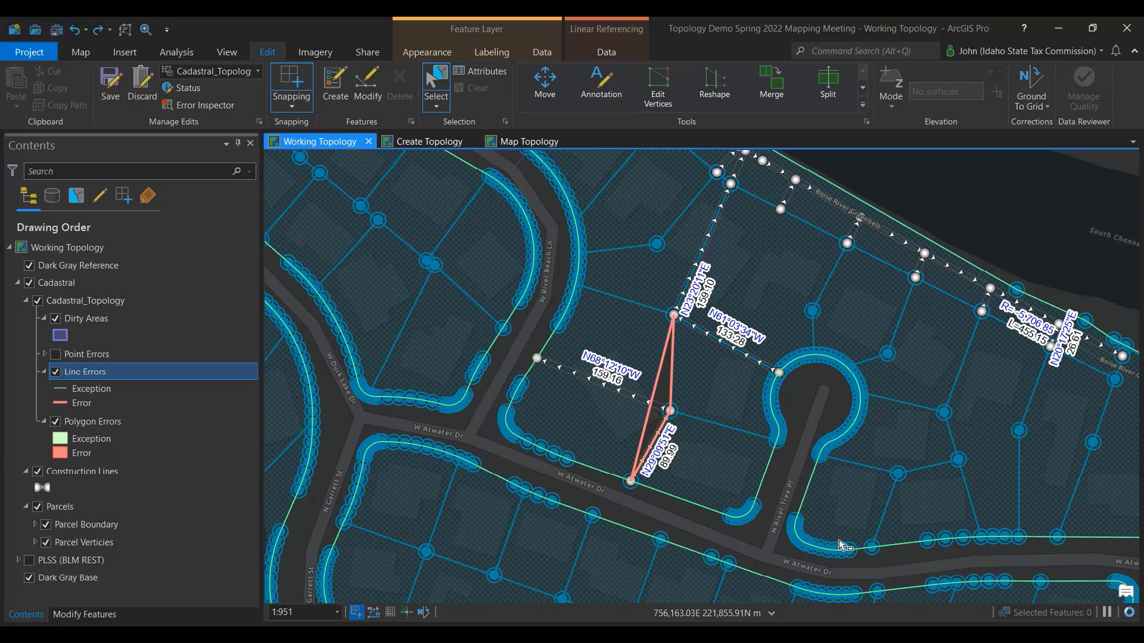
left_click(614, 411)
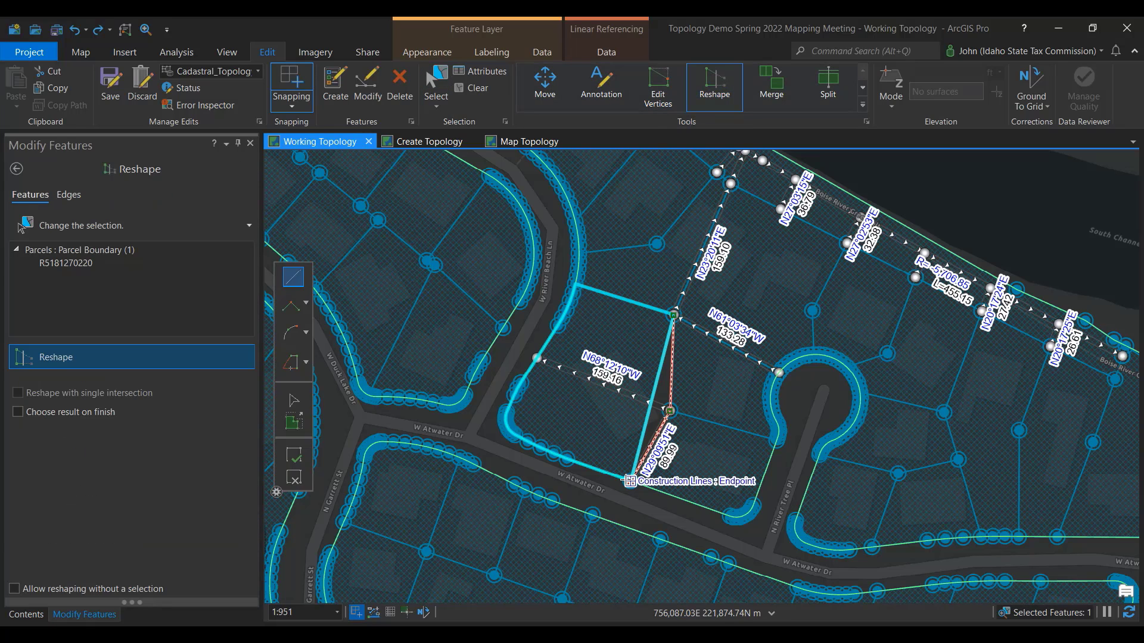
double_click(630, 481)
left_click(198, 105)
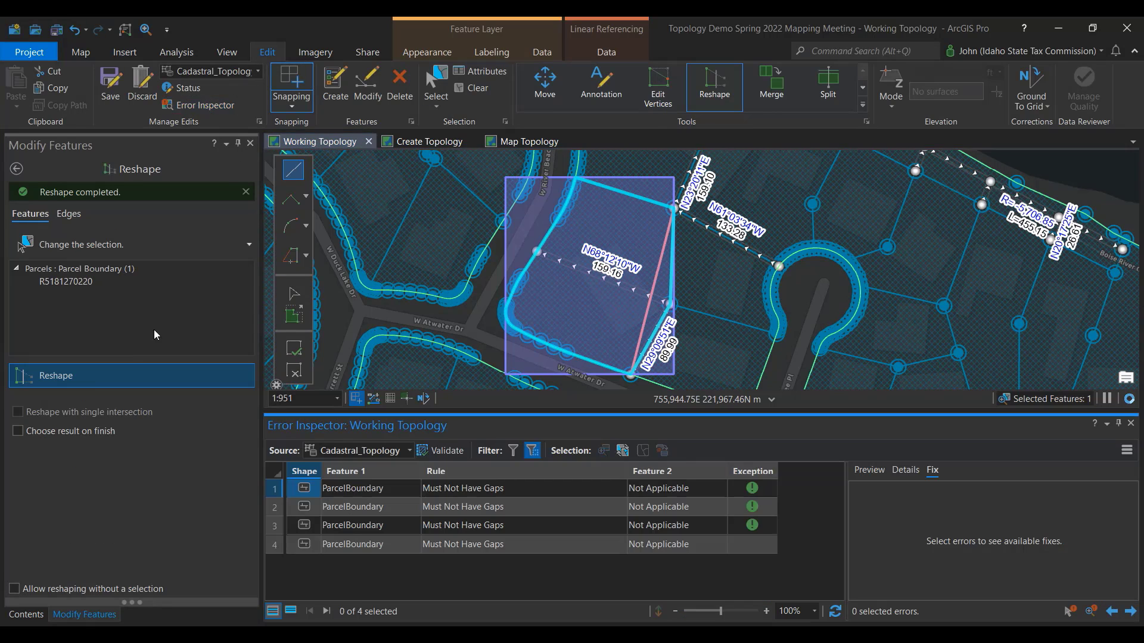
left_click(457, 454)
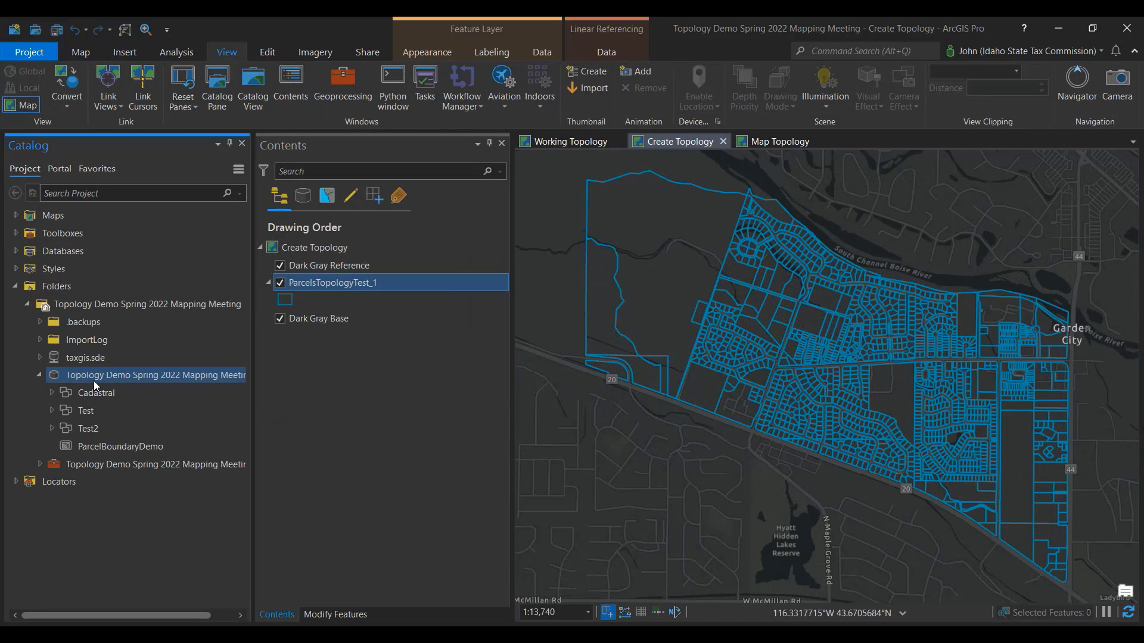
Expand the Test feature dataset and create a New Topology from its context menu
left_click(69, 412)
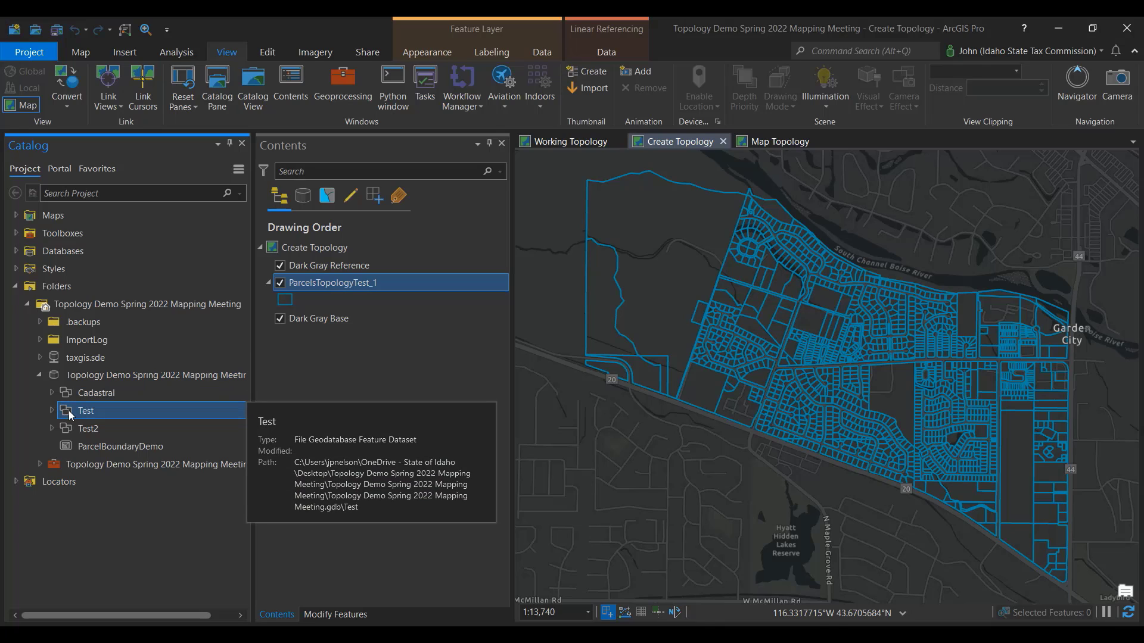
left_click(52, 412)
left_click(105, 432)
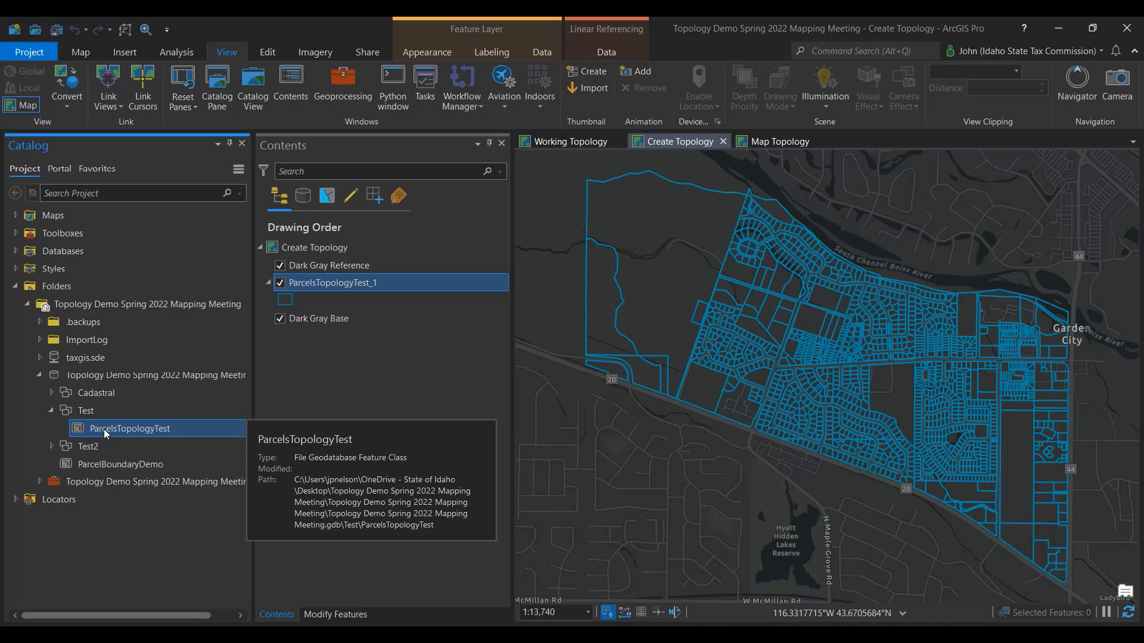
left_click(77, 416)
right_click(77, 416)
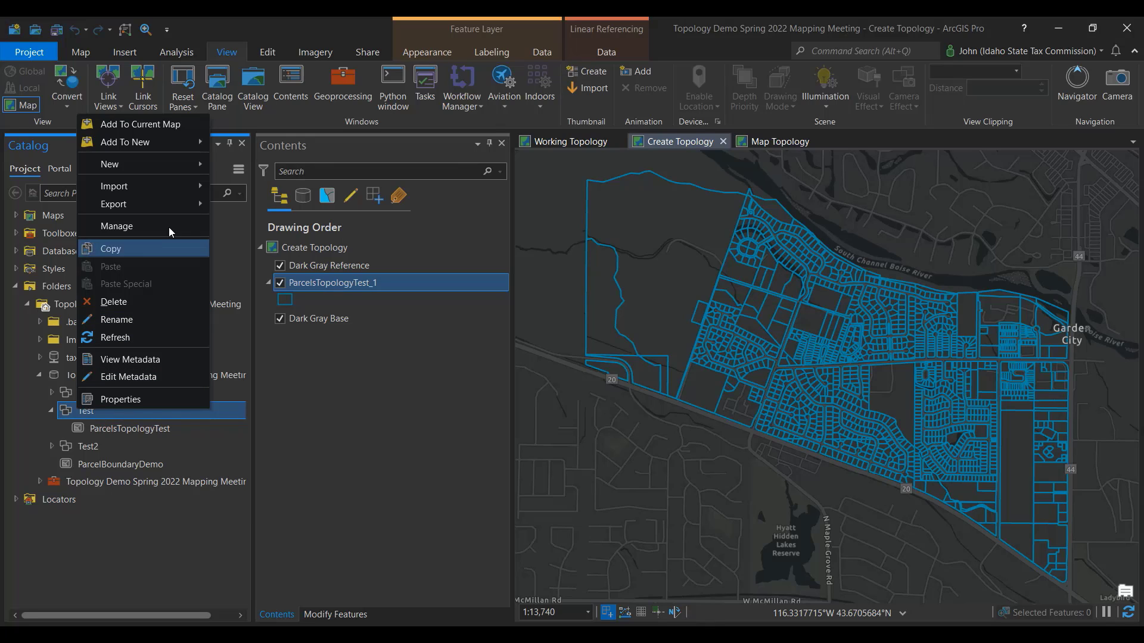
mouse_move(157, 168)
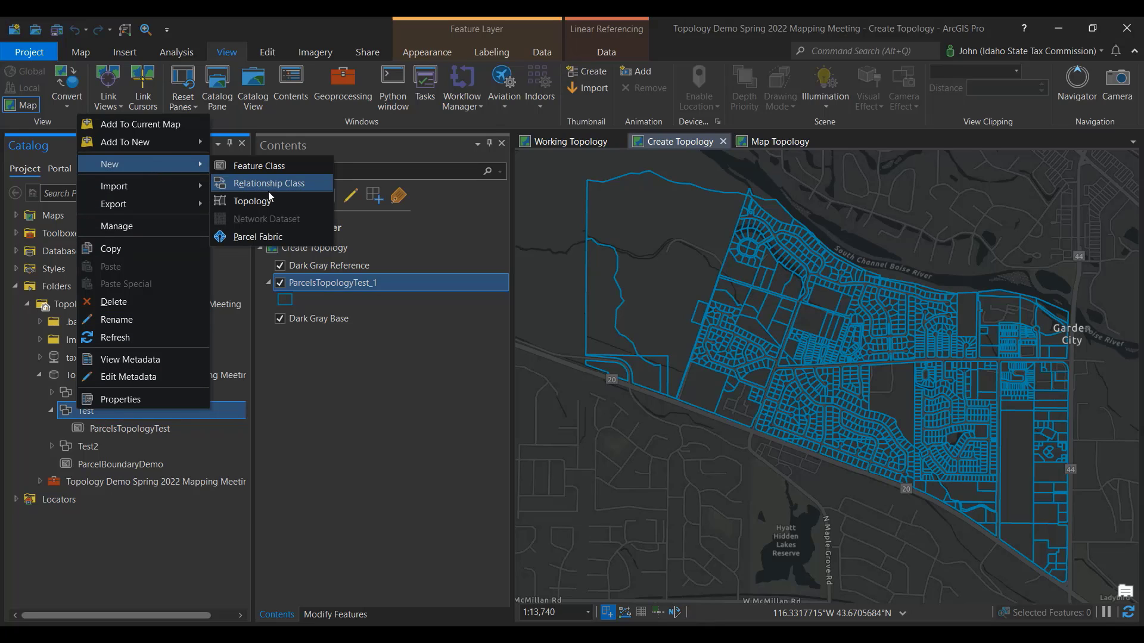
left_click(253, 200)
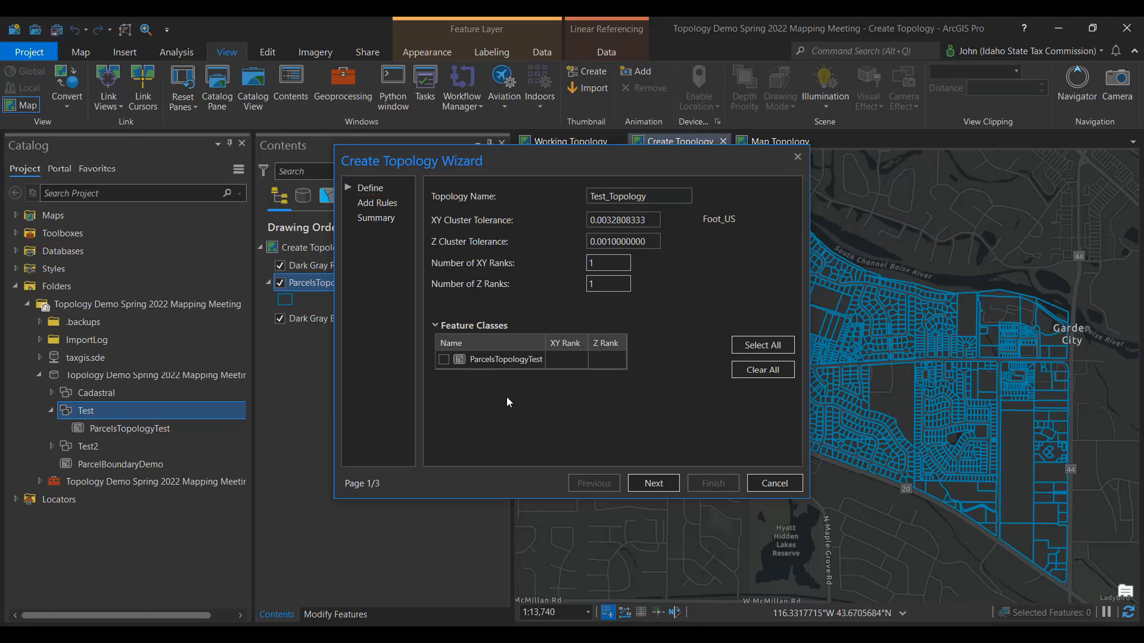
Include ParcelsTopologyTest and add a Must Not Have Gaps rule for it
left_click(443, 359)
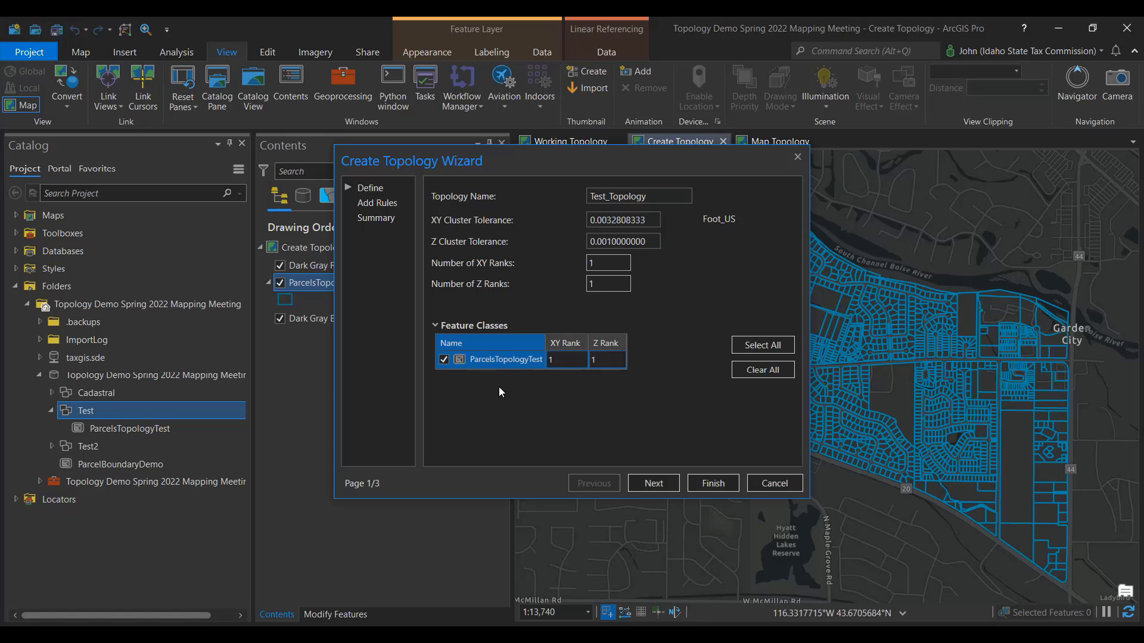
left_click(658, 484)
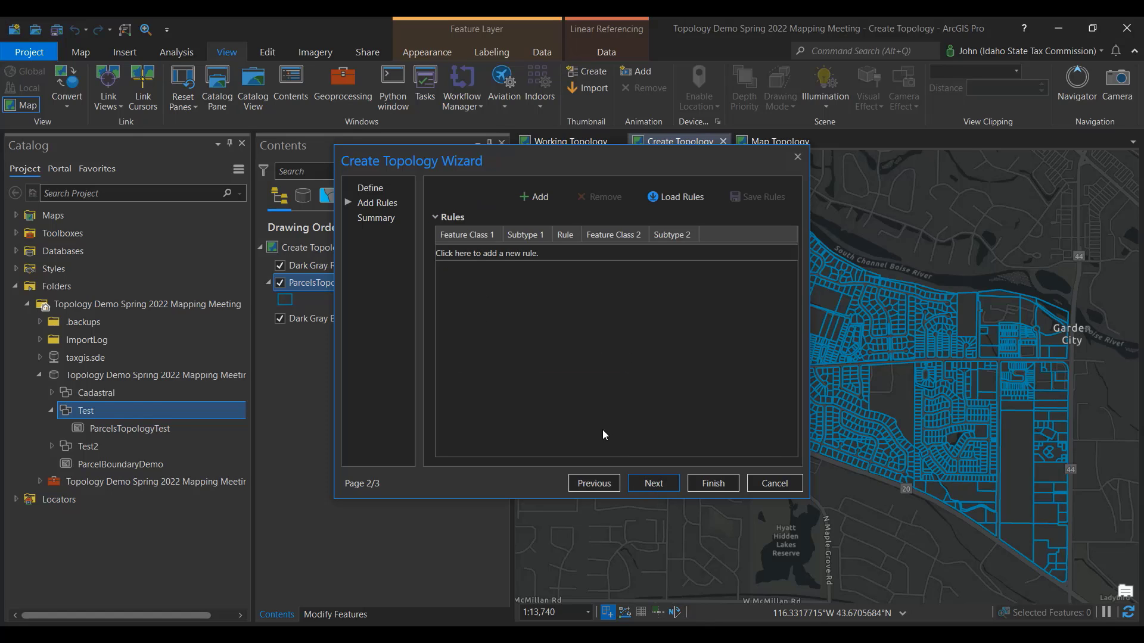
left_click(489, 256)
left_click(492, 270)
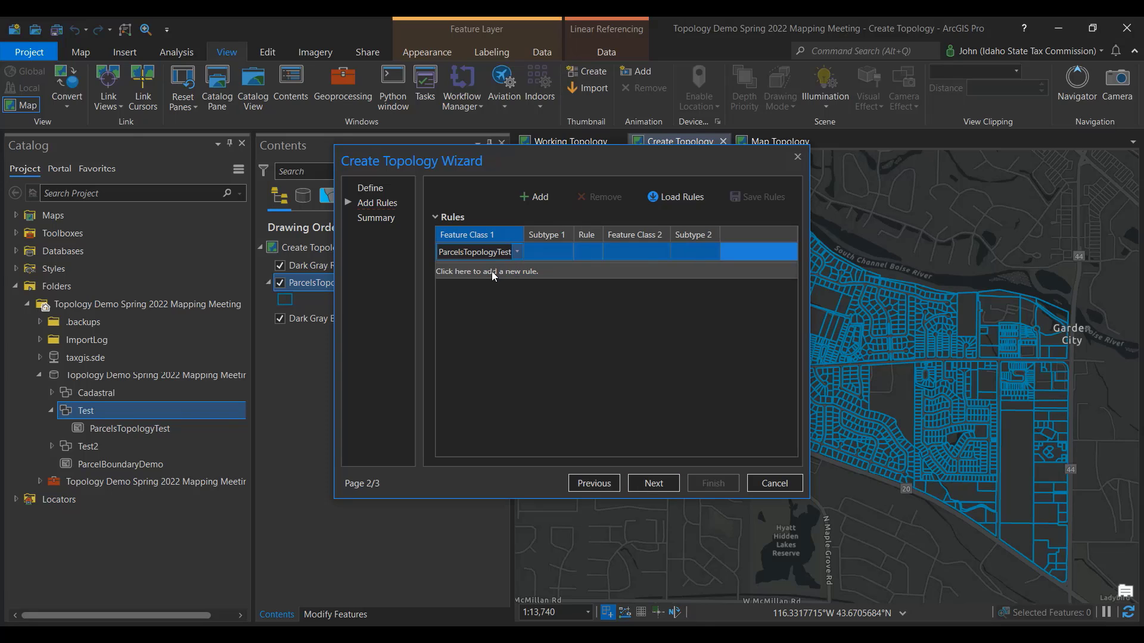
left_click(588, 252)
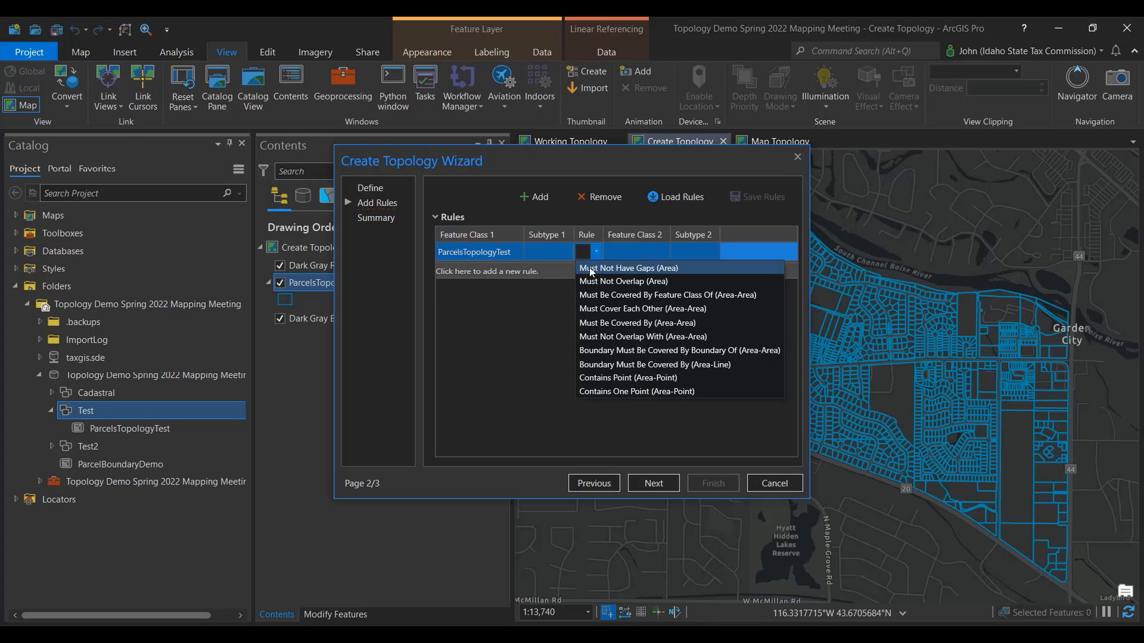
left_click(592, 269)
Add a Must Not Overlap rule, review the summary, and create Test_Topology
left_click(509, 275)
left_click(477, 286)
left_click(595, 270)
left_click(652, 296)
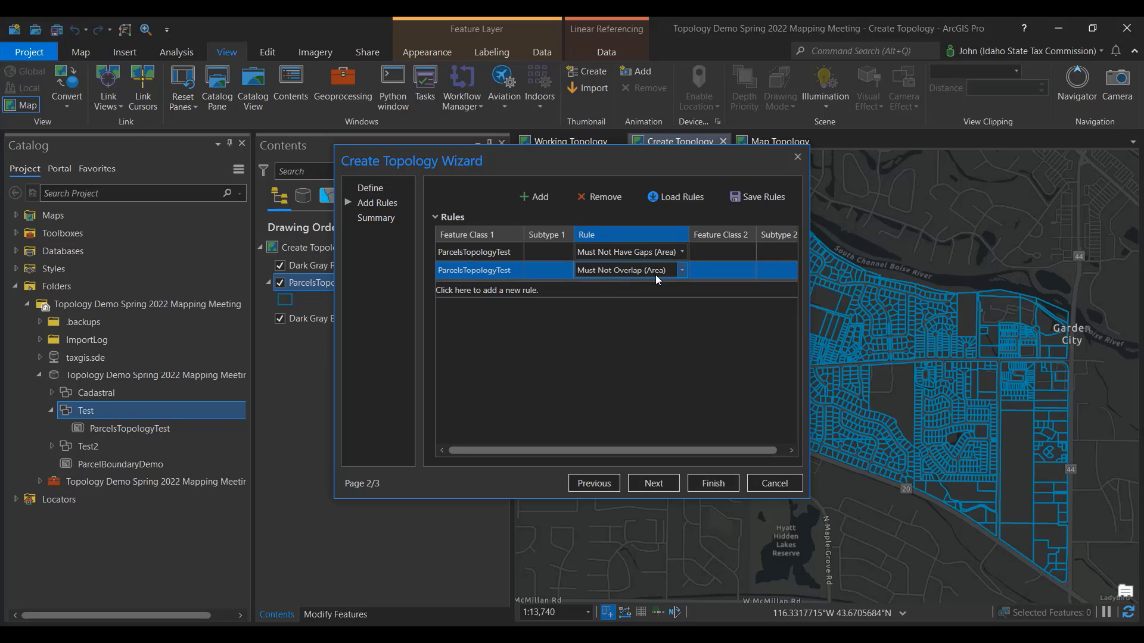
left_click(653, 482)
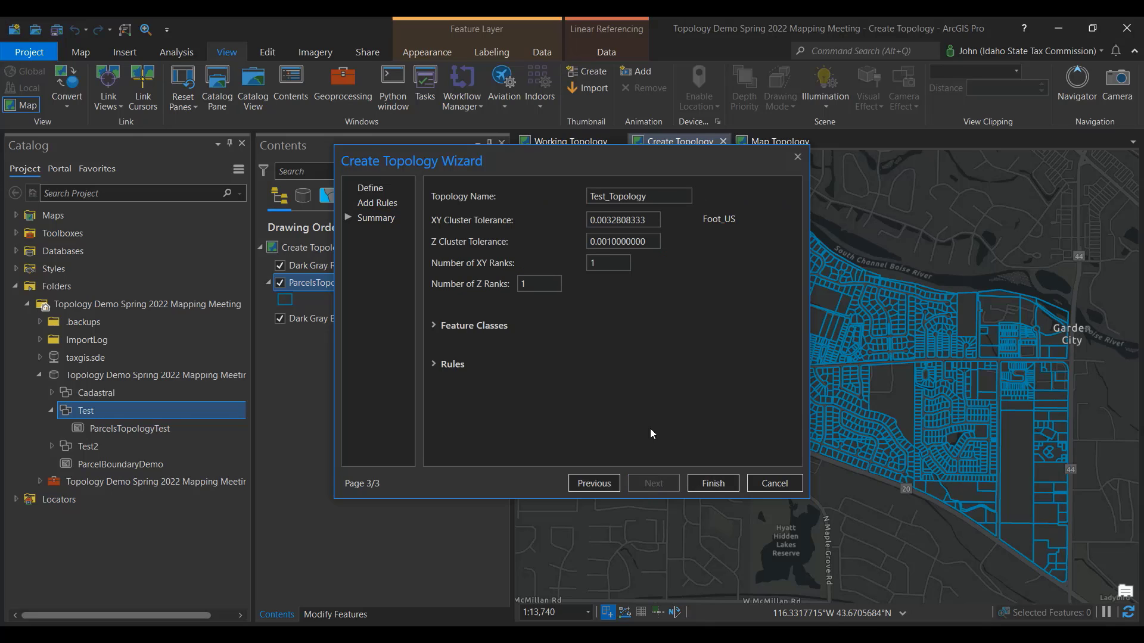
left_click(434, 325)
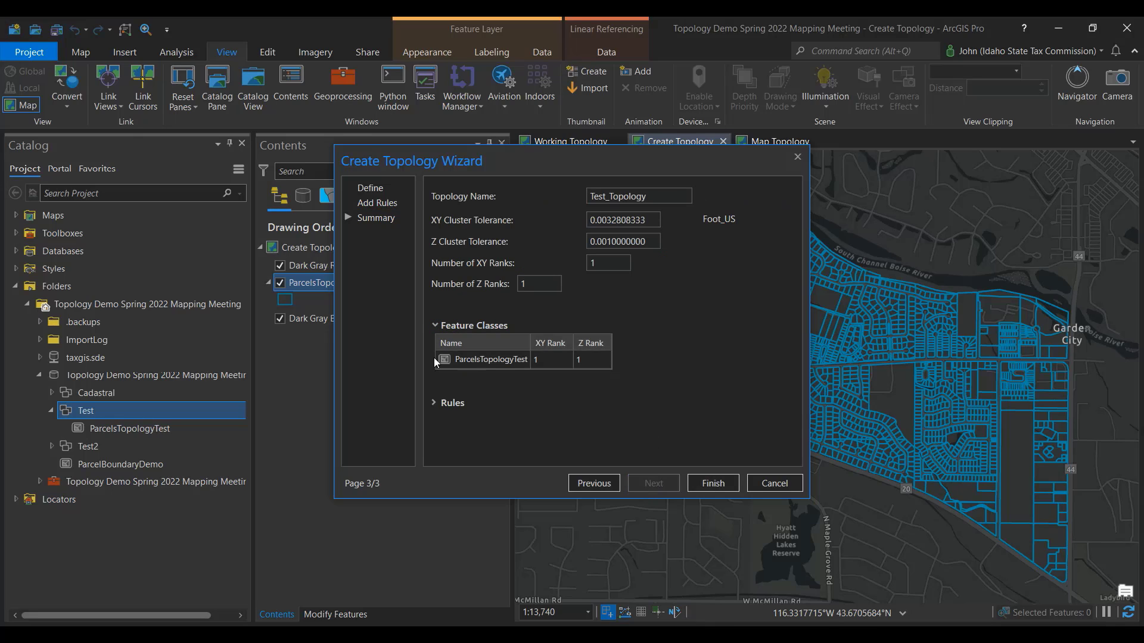
left_click(434, 404)
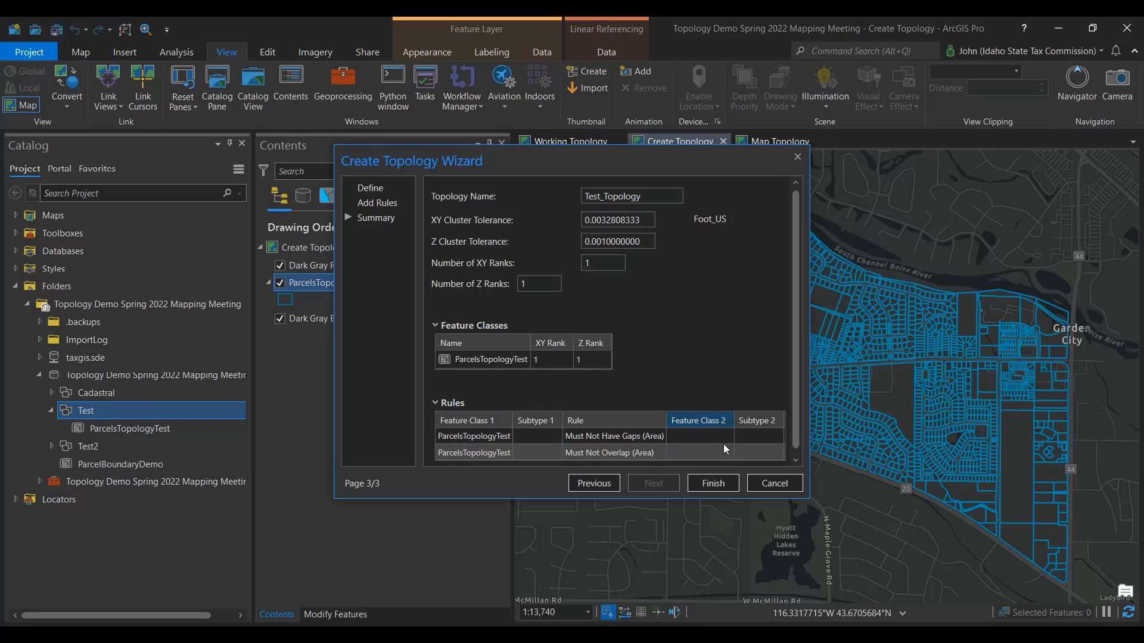
left_click(713, 483)
left_click(52, 411)
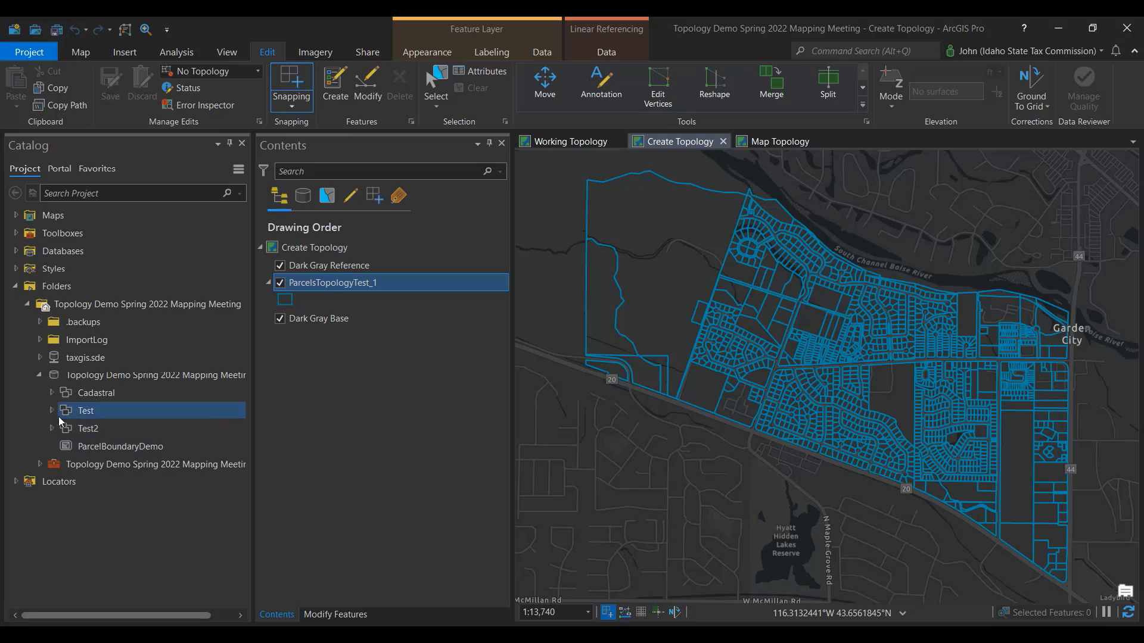
Drag Test_Topology from Catalog onto the Create Topology map and validate it
left_click(51, 411)
left_click(118, 446)
left_click_drag(118, 446, 363, 281)
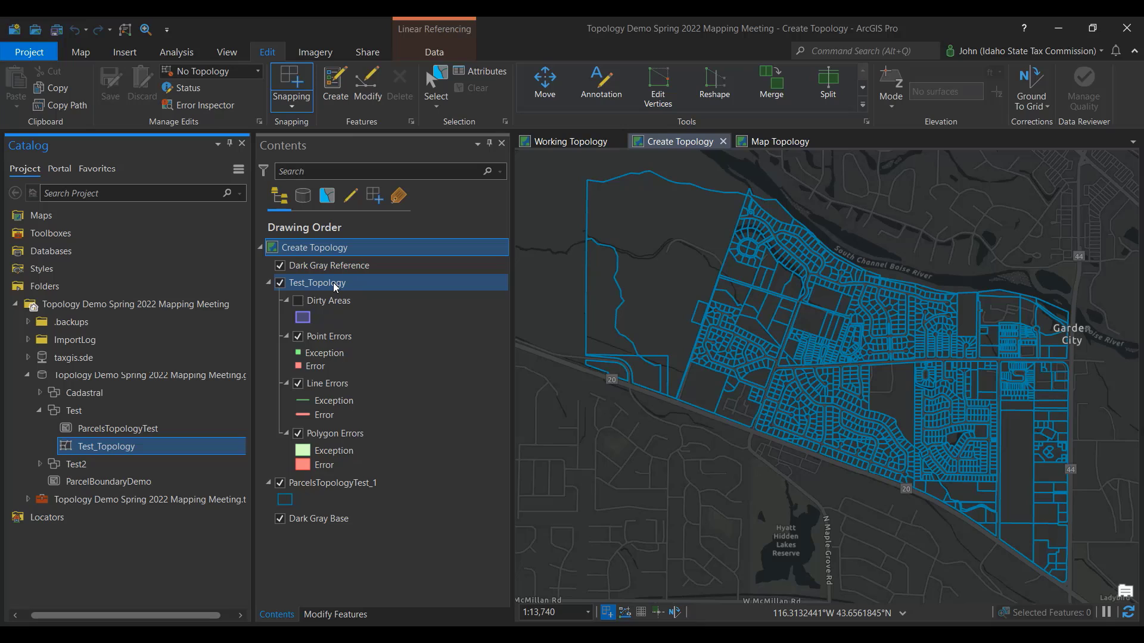
right_click(109, 451)
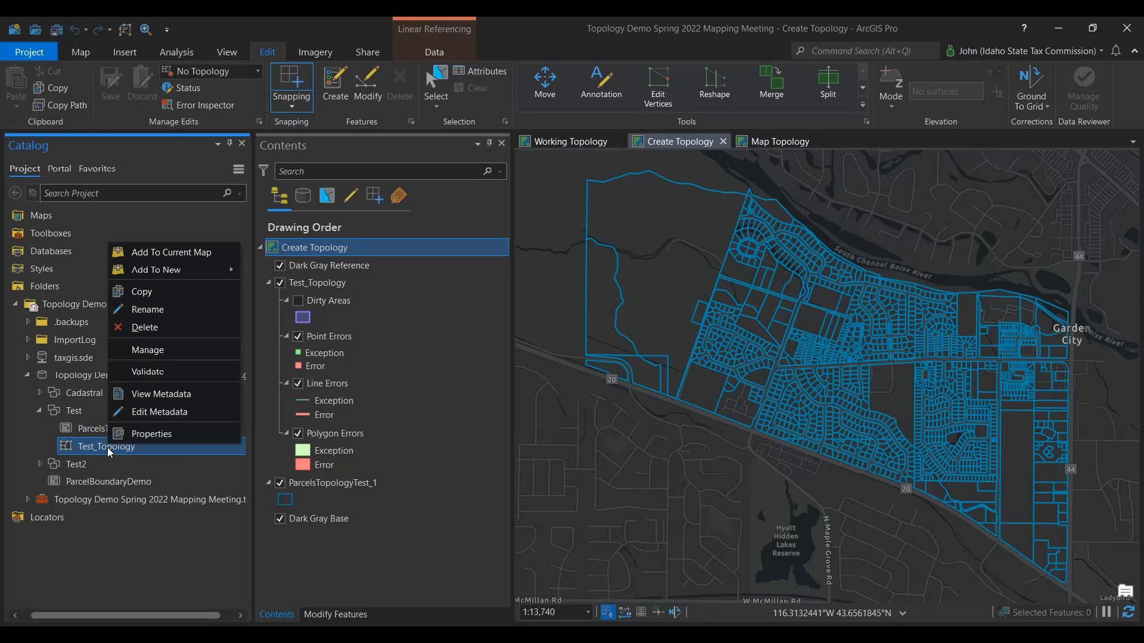
left_click(195, 374)
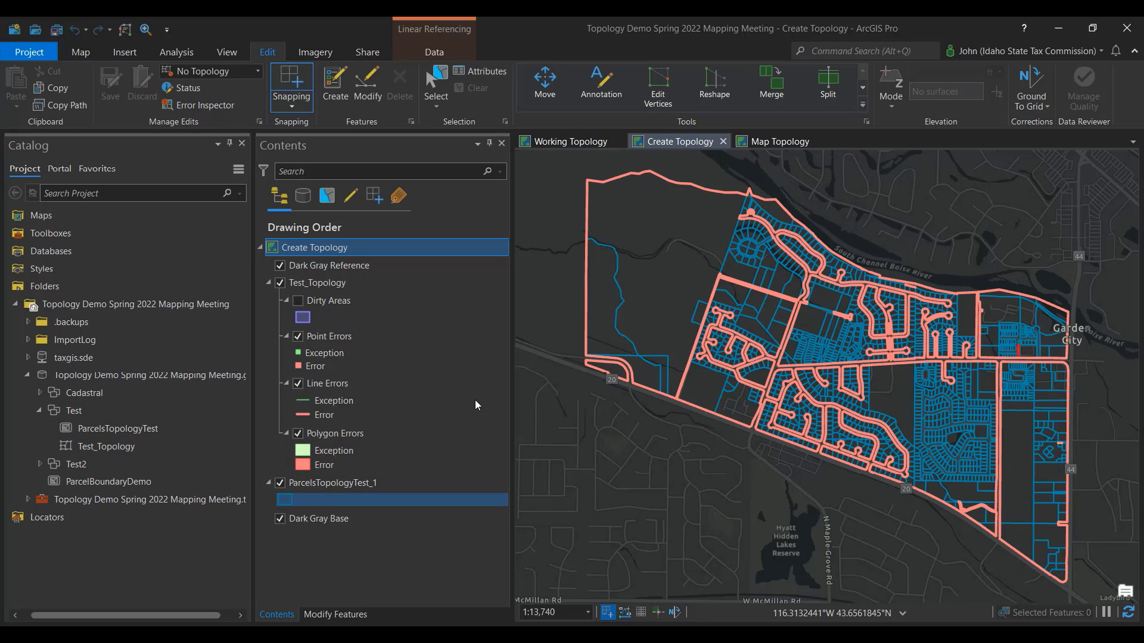
left_click(257, 72)
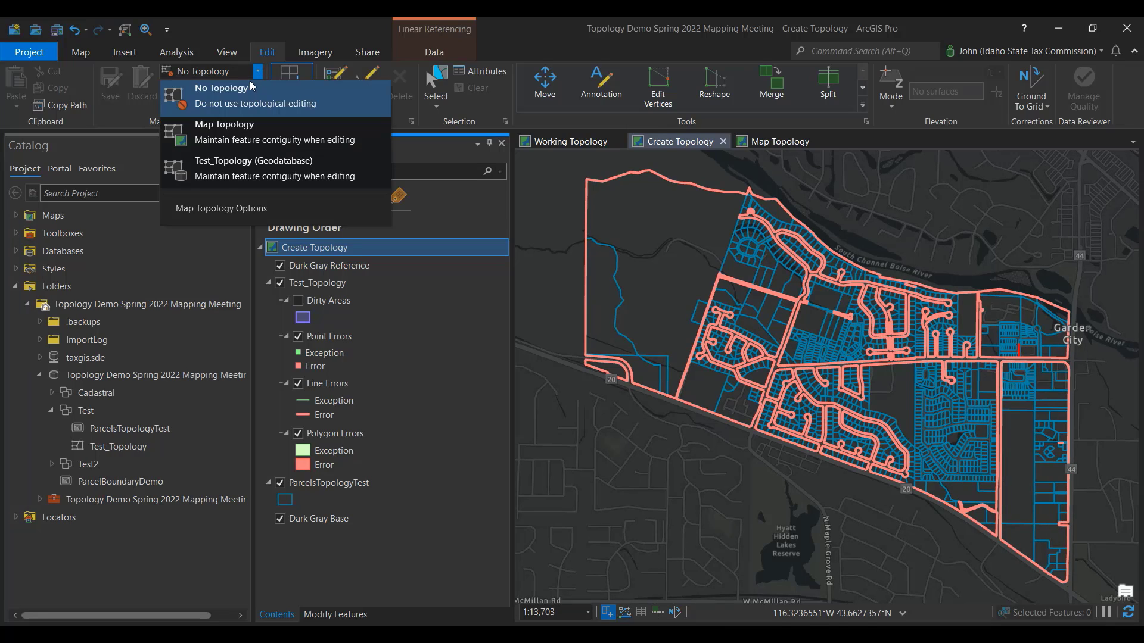
Make Test_Topology the editing topology and review its gap errors in Error Inspector
left_click(207, 179)
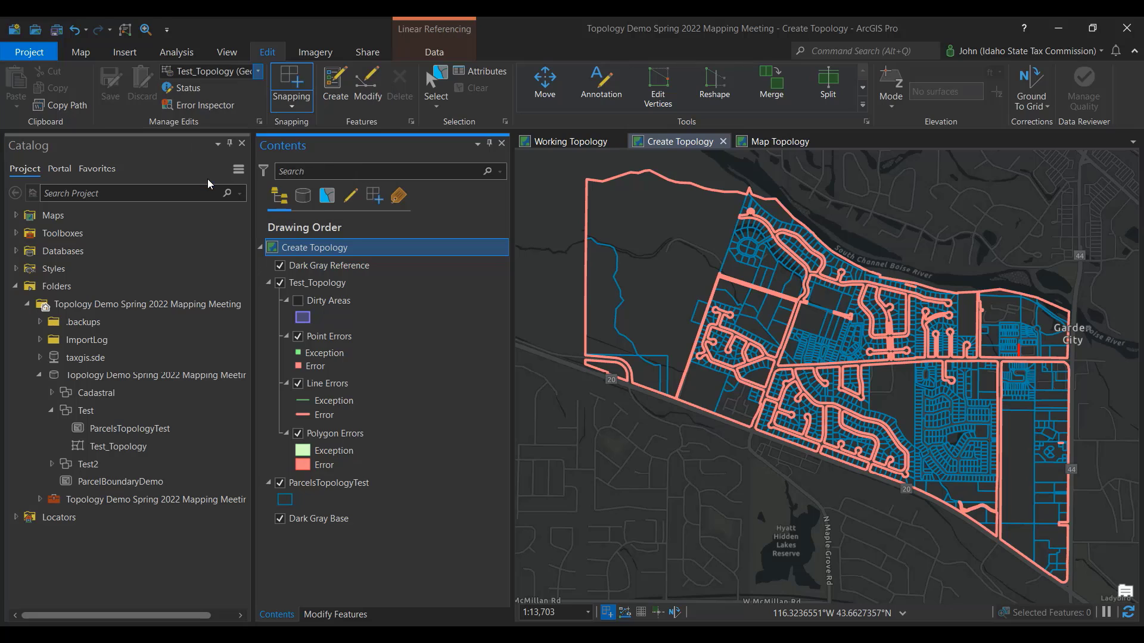
left_click(205, 105)
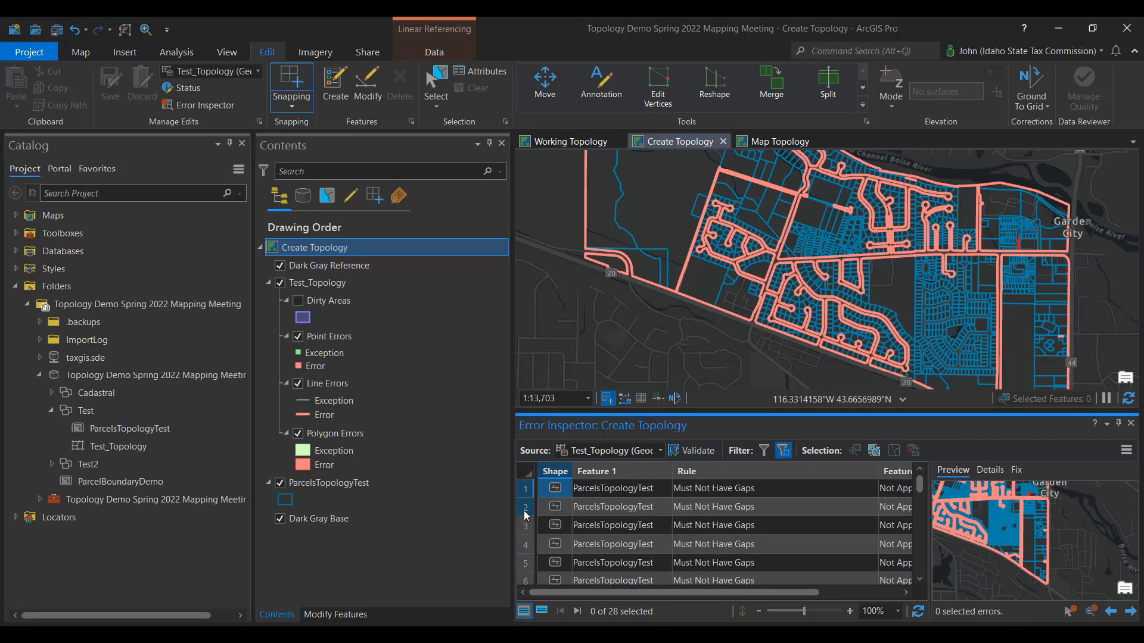
left_click(526, 544)
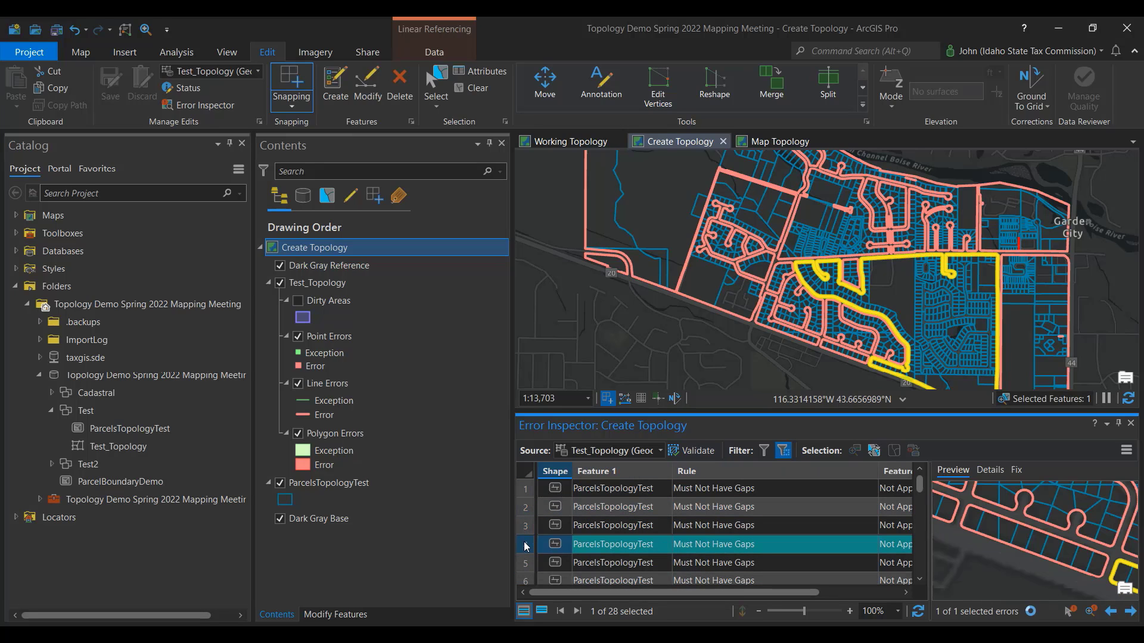
left_click(526, 564)
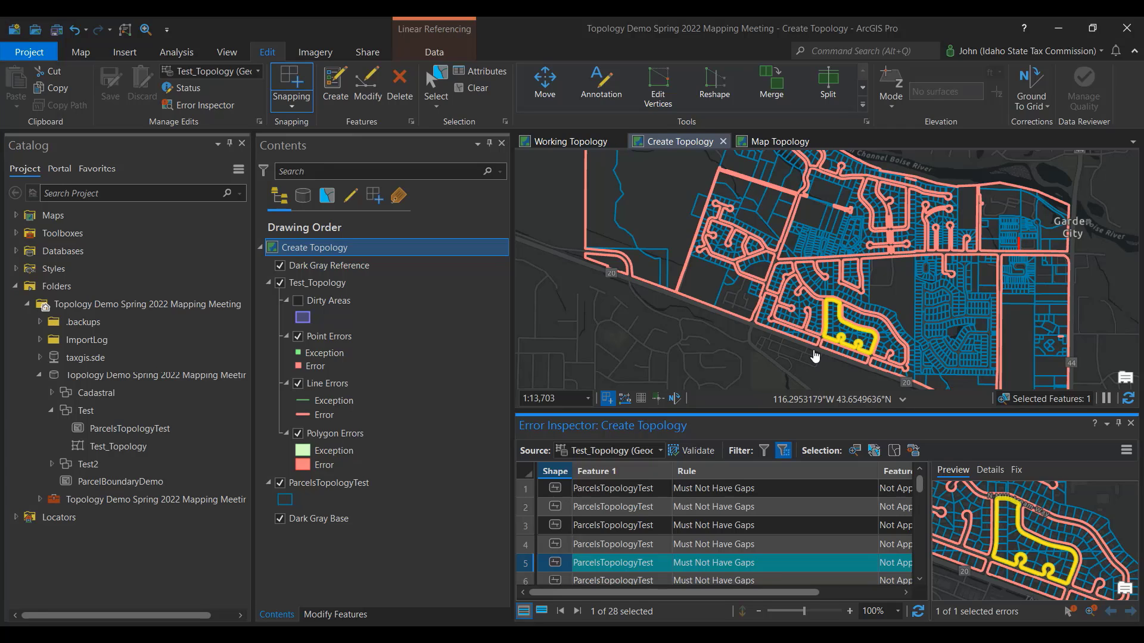
Mark the selected gap error as an exception, then clear the selection
left_click(1016, 470)
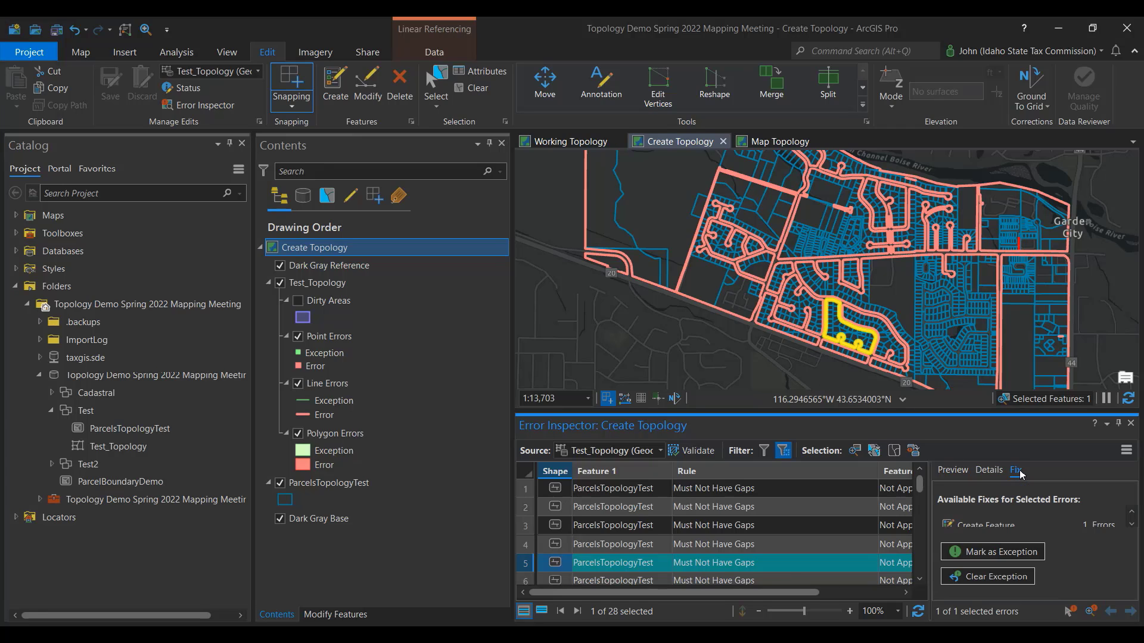
left_click(983, 553)
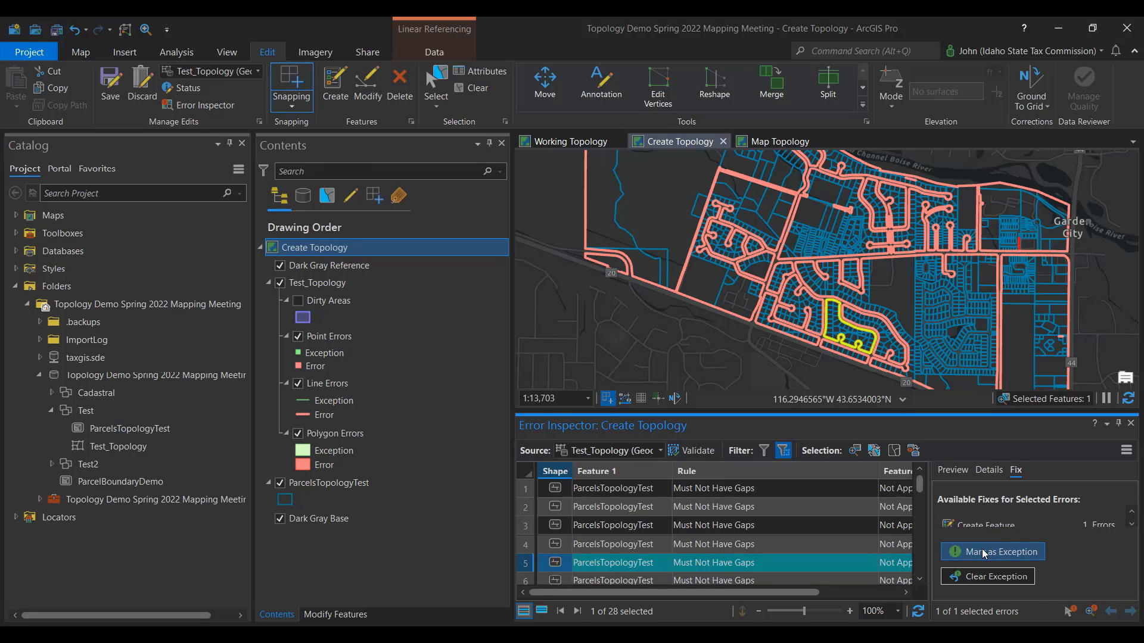
left_click(476, 89)
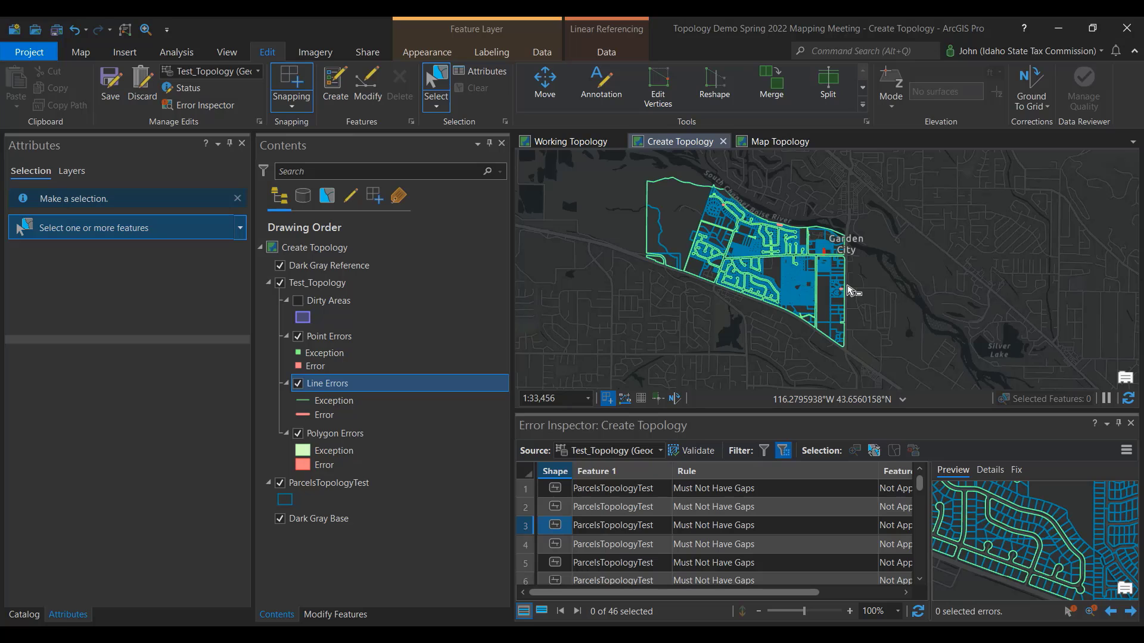
Fill the selected line gap with a new sliver polygon using the Create Feature fix
scroll(849, 290, "up", 5)
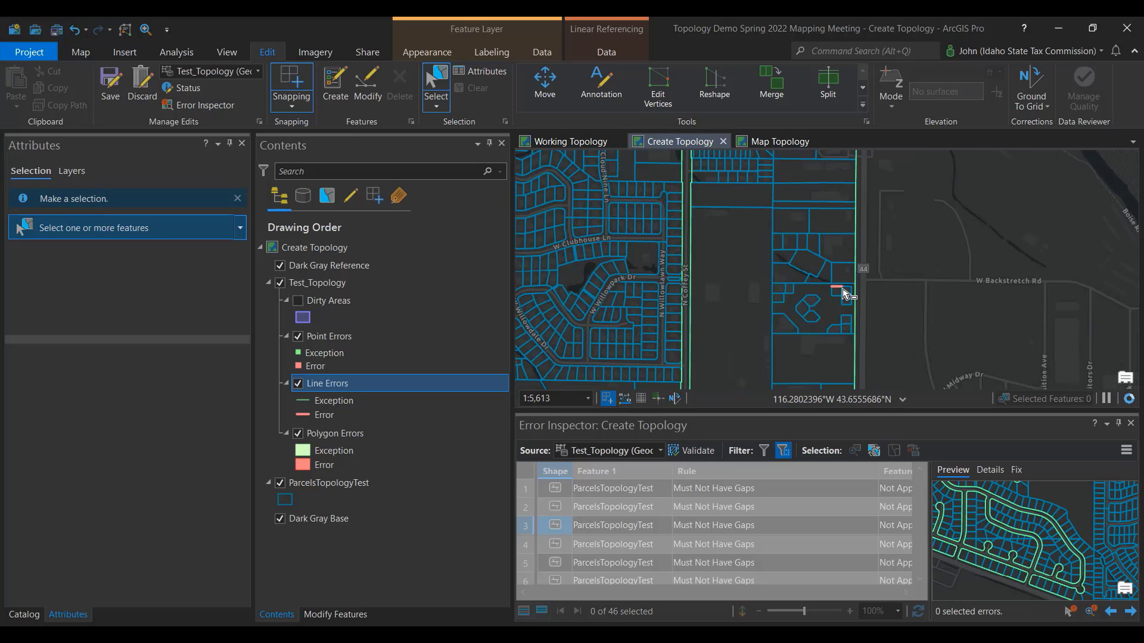
scroll(843, 289, "up", 7)
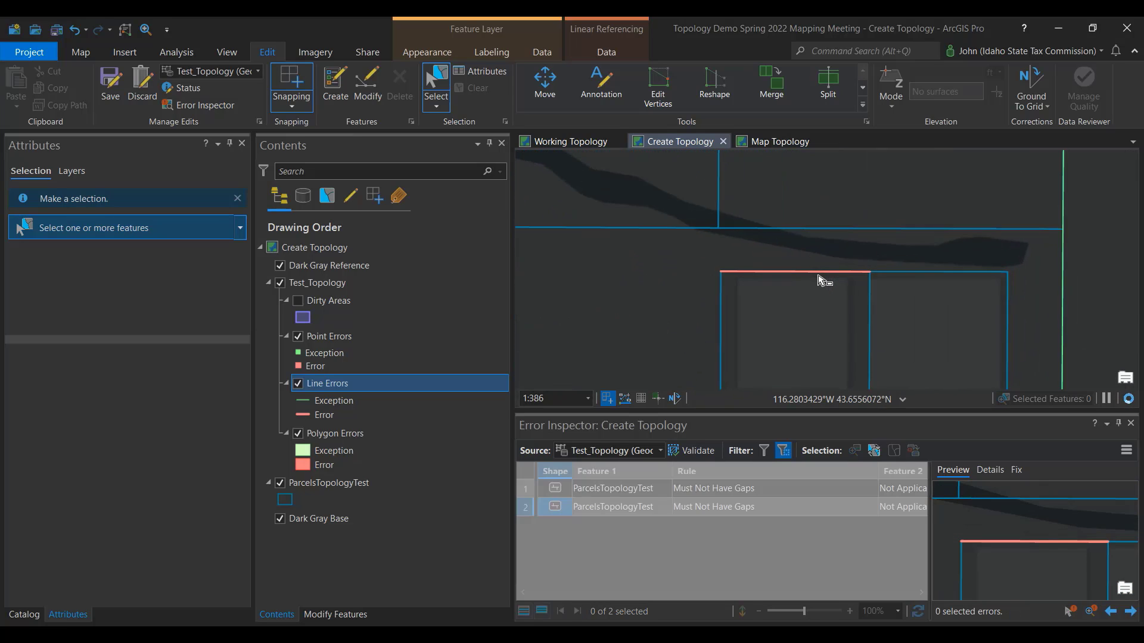
left_click(807, 293)
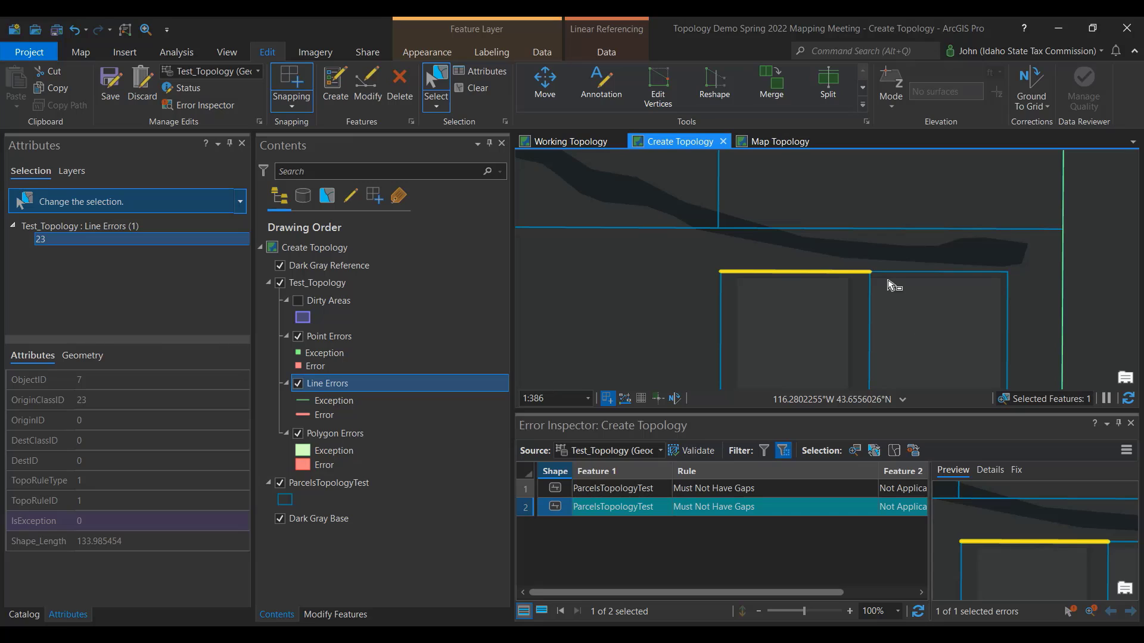
scroll(875, 275, "up", 5)
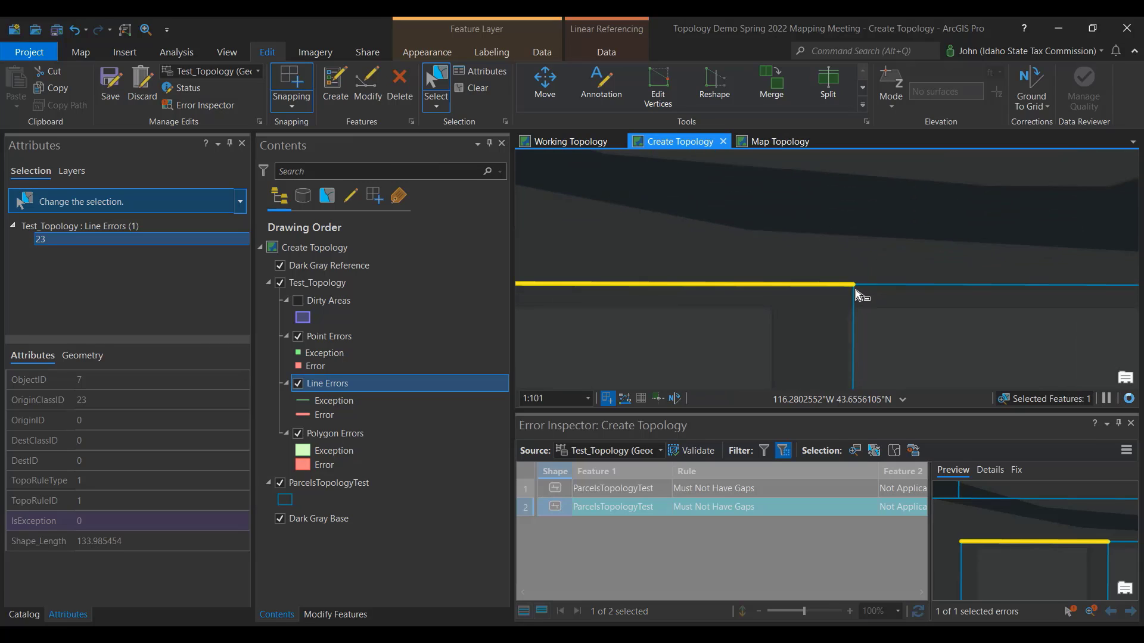
scroll(856, 295, "up", 2)
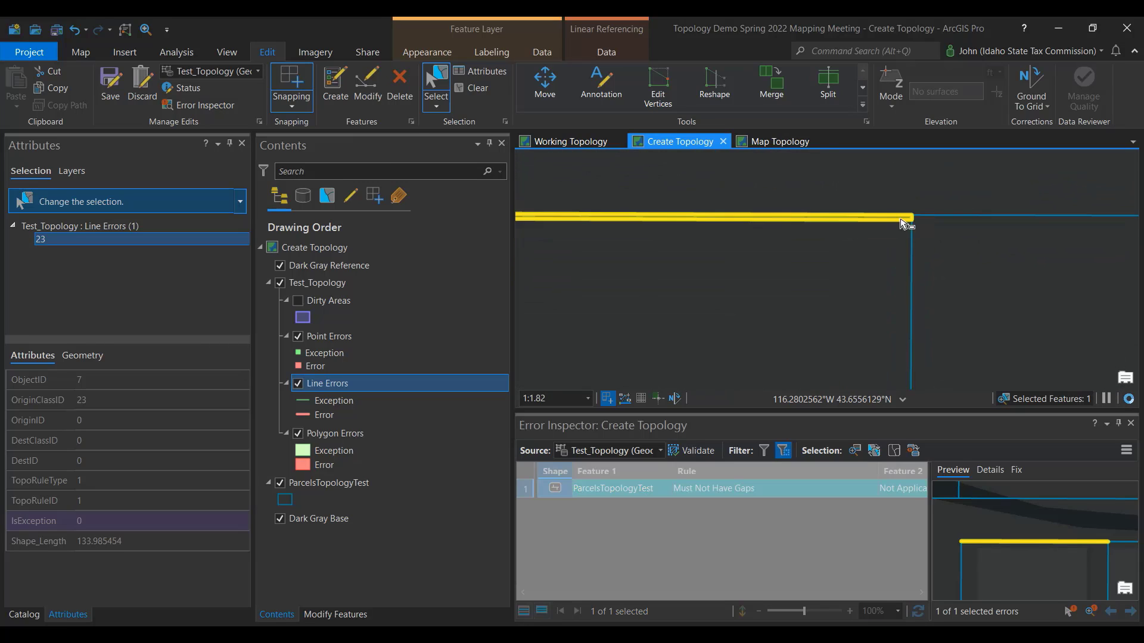
scroll(924, 223, "up", 4)
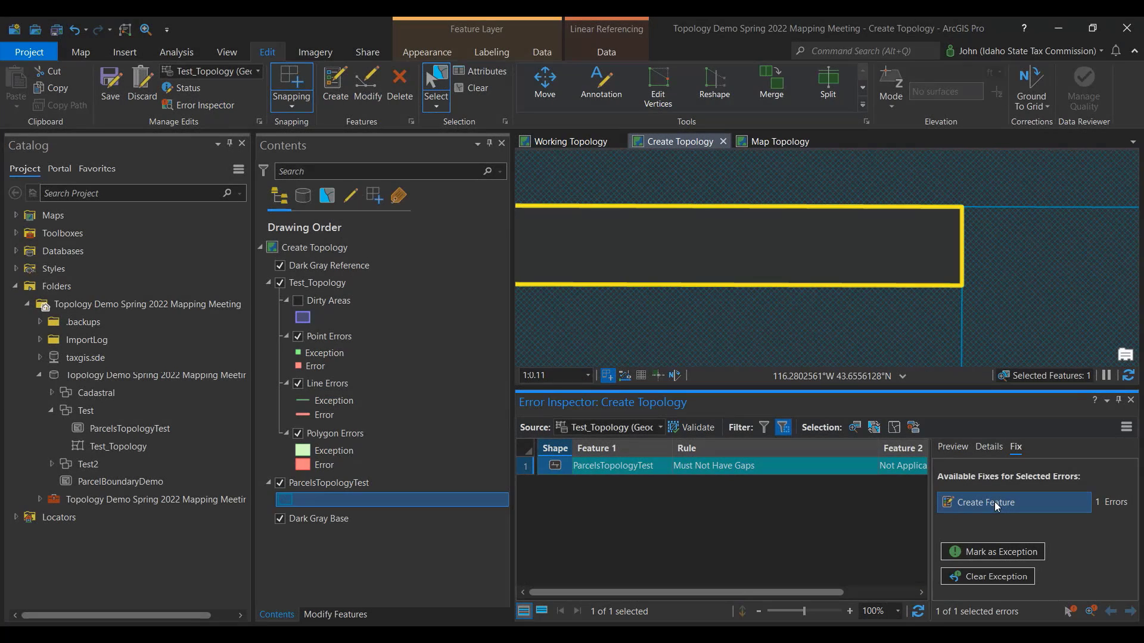
left_click(995, 501)
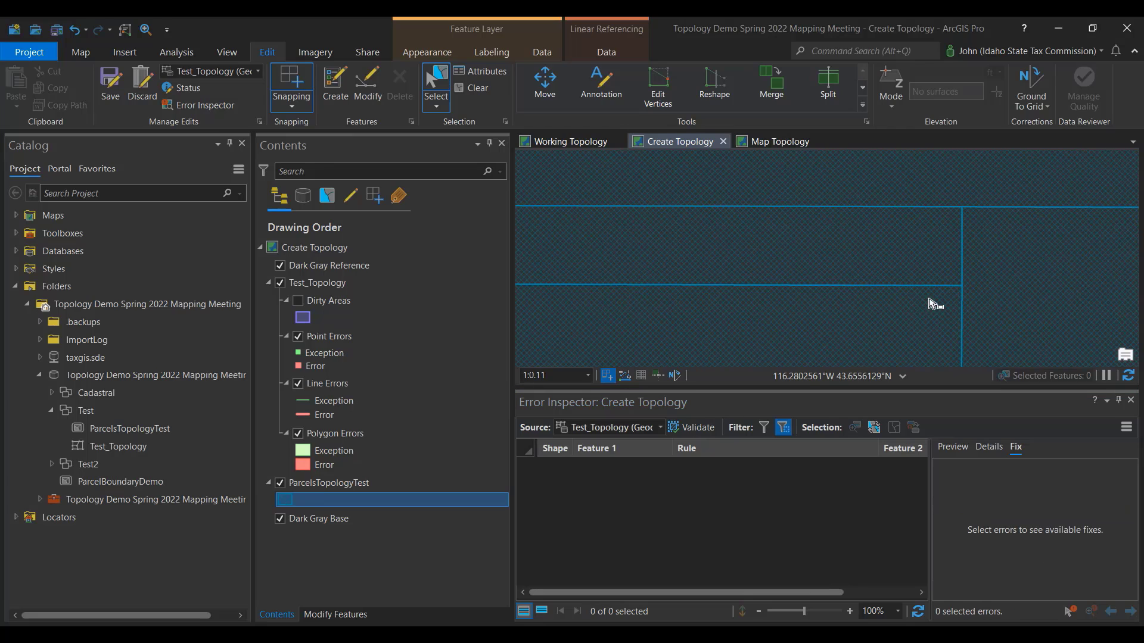
Merge the new sliver polygon into the neighbouring parcel and clear the selection
scroll(840, 289, "down", 3)
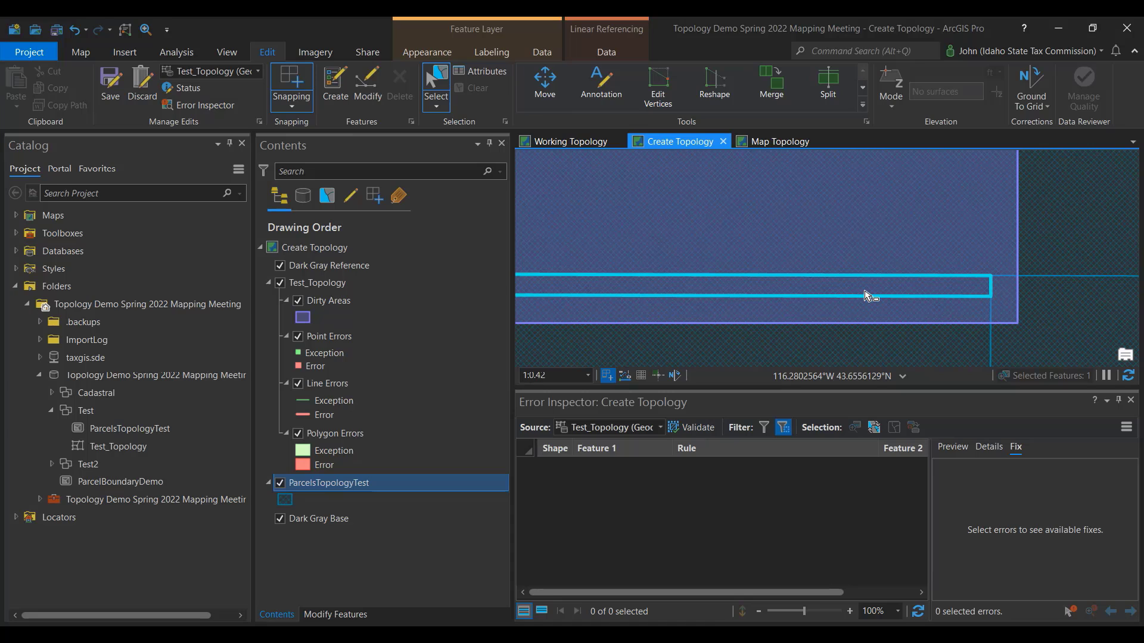
left_click(839, 318, "shift")
left_click(772, 83)
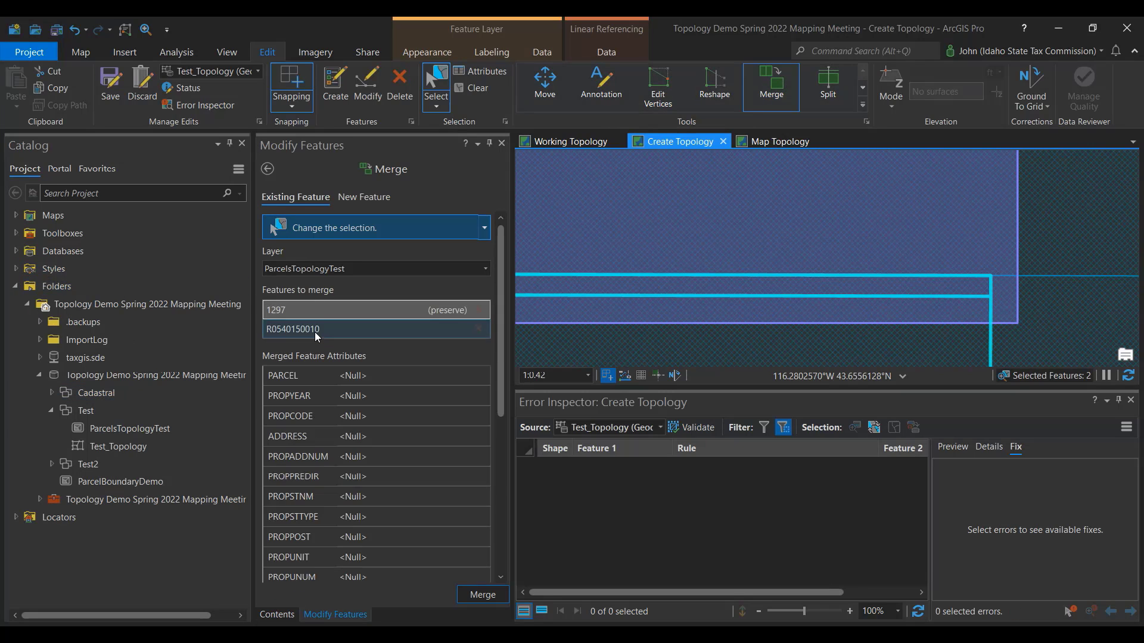
key("Return")
left_click(474, 87)
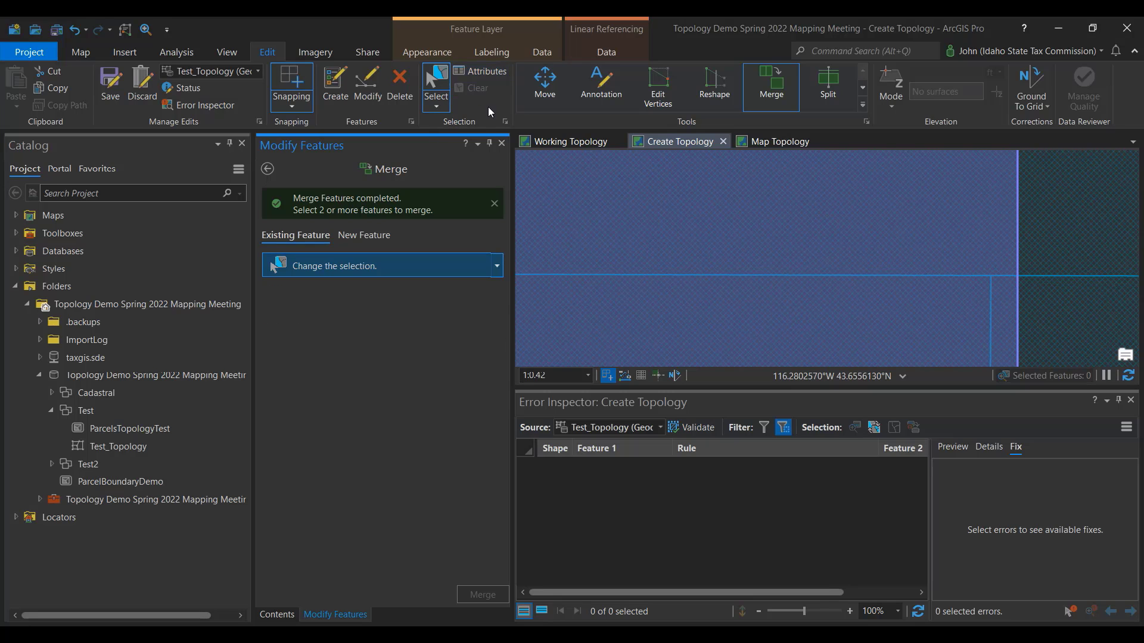
Revalidate the topology in the edited area and close the Catalog pane
scroll(713, 308, "down", 5)
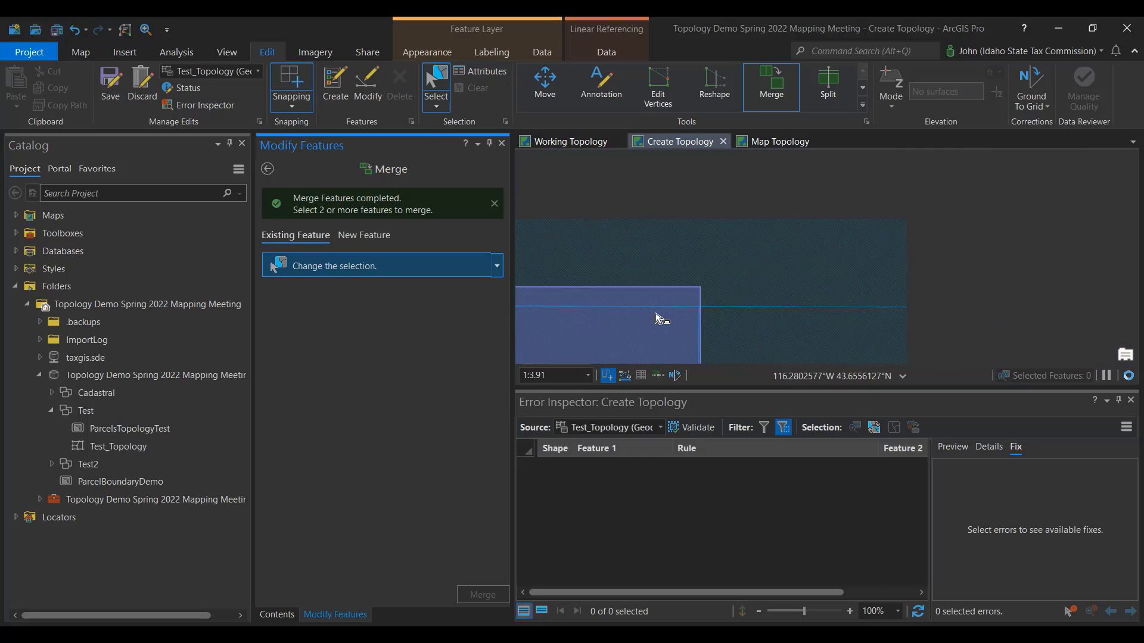
scroll(853, 220, "down", 10)
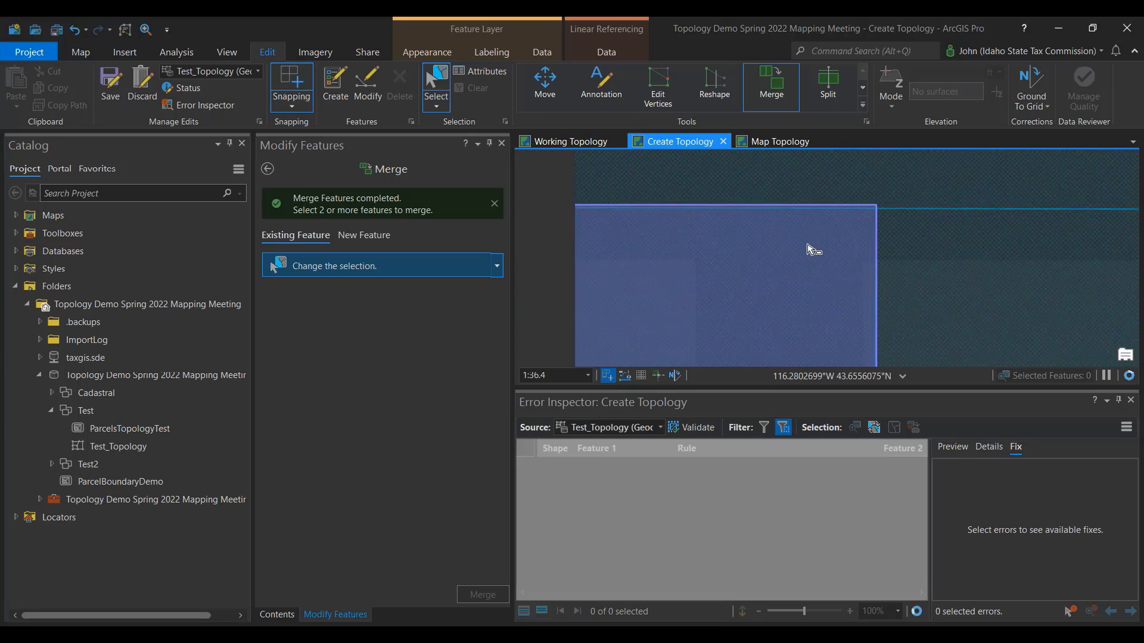
left_click(691, 427)
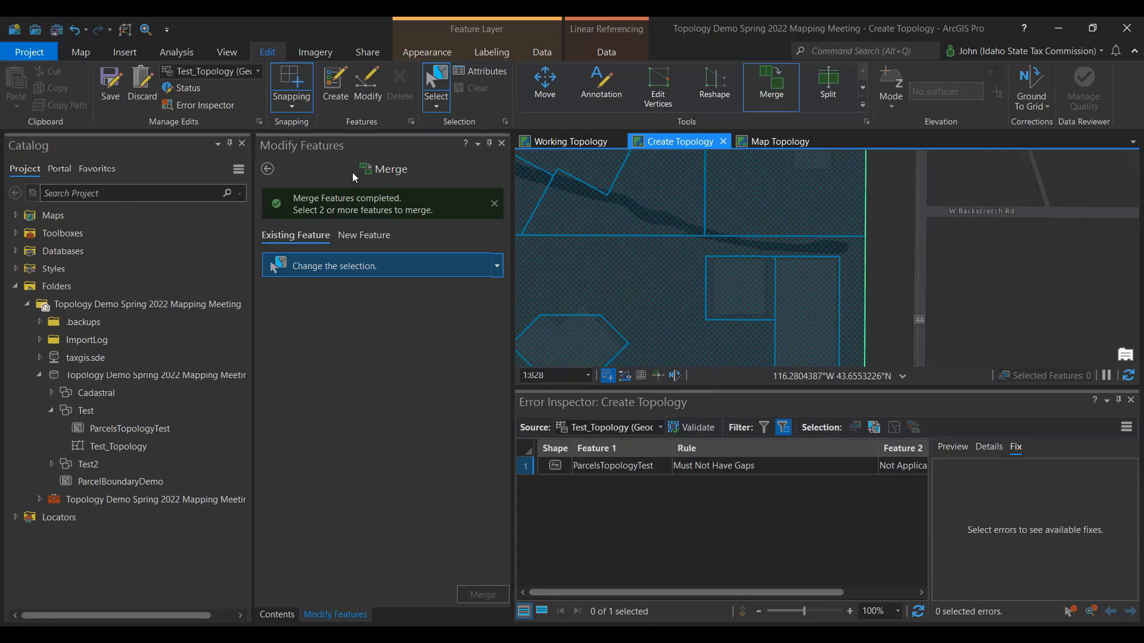
left_click(242, 143)
scroll(536, 294, "down", 5)
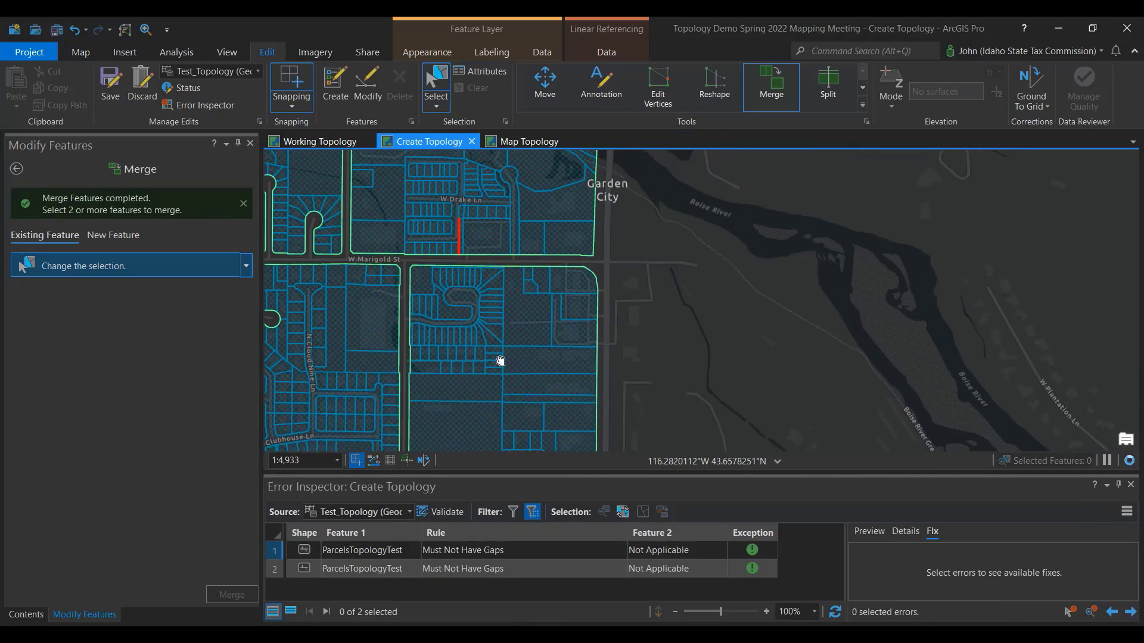
Make ParcelsTopologyTest the only selectable layer
scroll(561, 335, "up", 4)
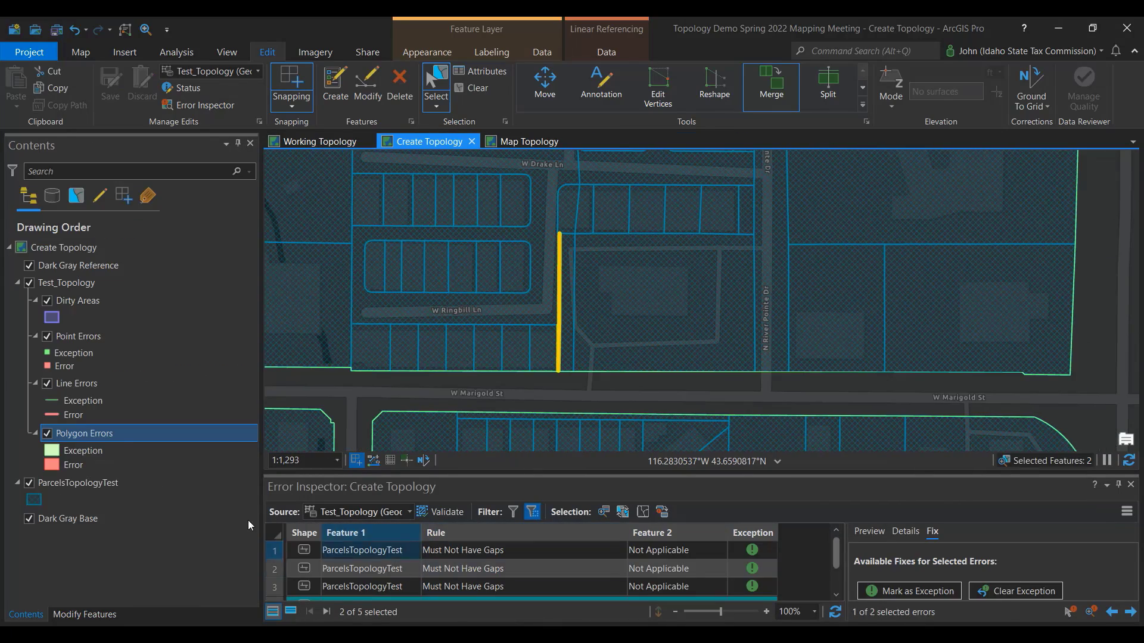
right_click(52, 480)
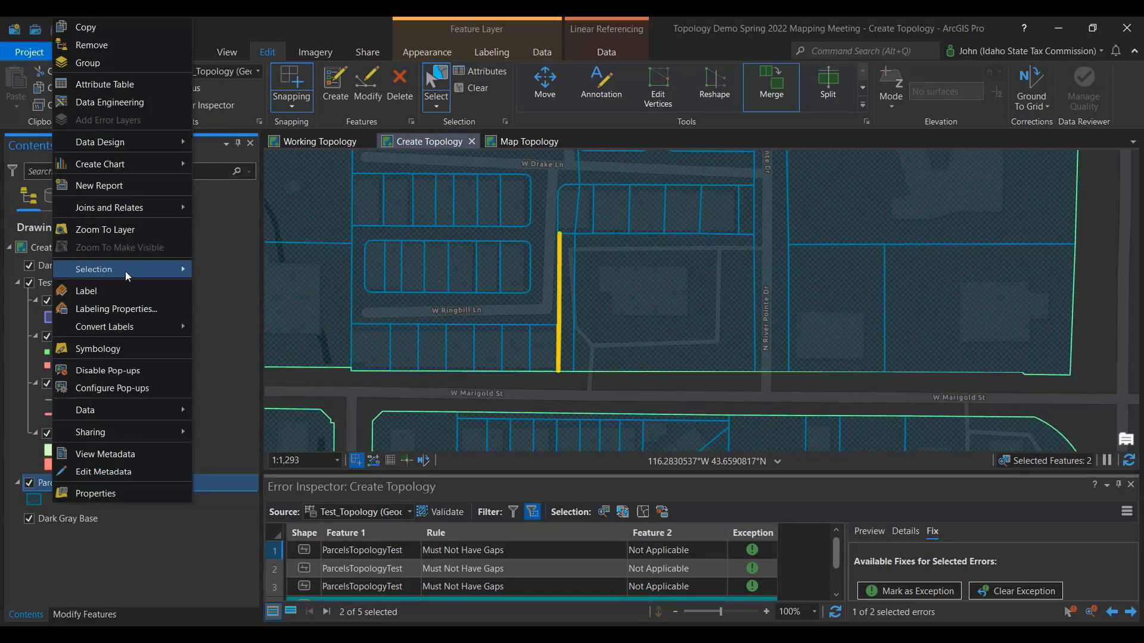
mouse_move(125, 271)
left_click(243, 402)
Measure the overlap width between parcels 771/751 and 920 at 1.72 ft
scroll(563, 335, "up", 2)
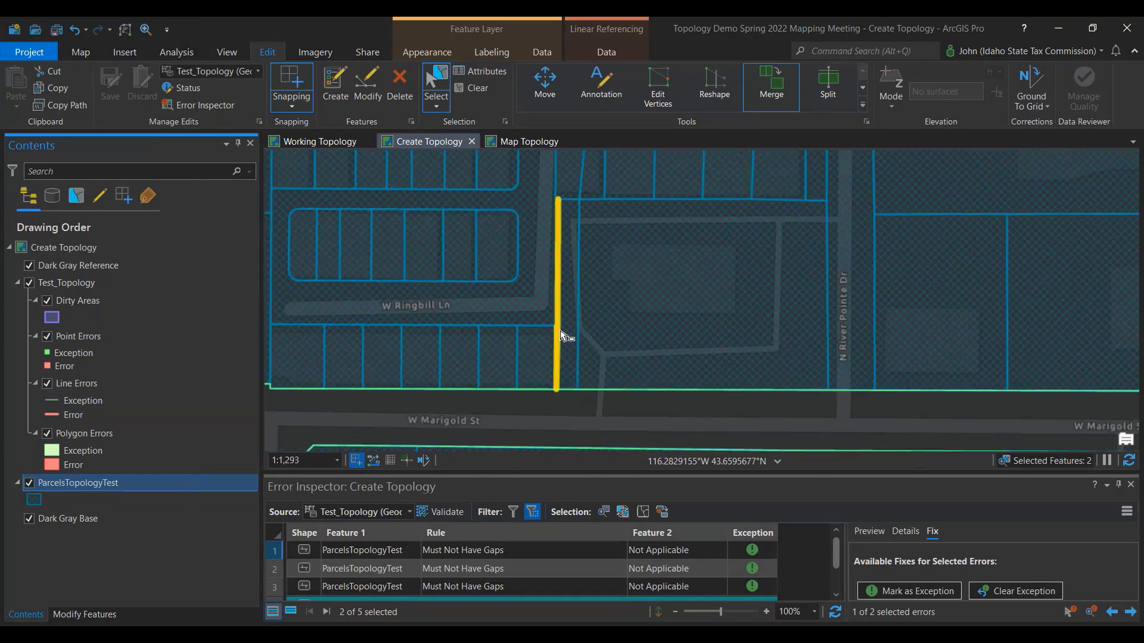
scroll(561, 335, "up", 8)
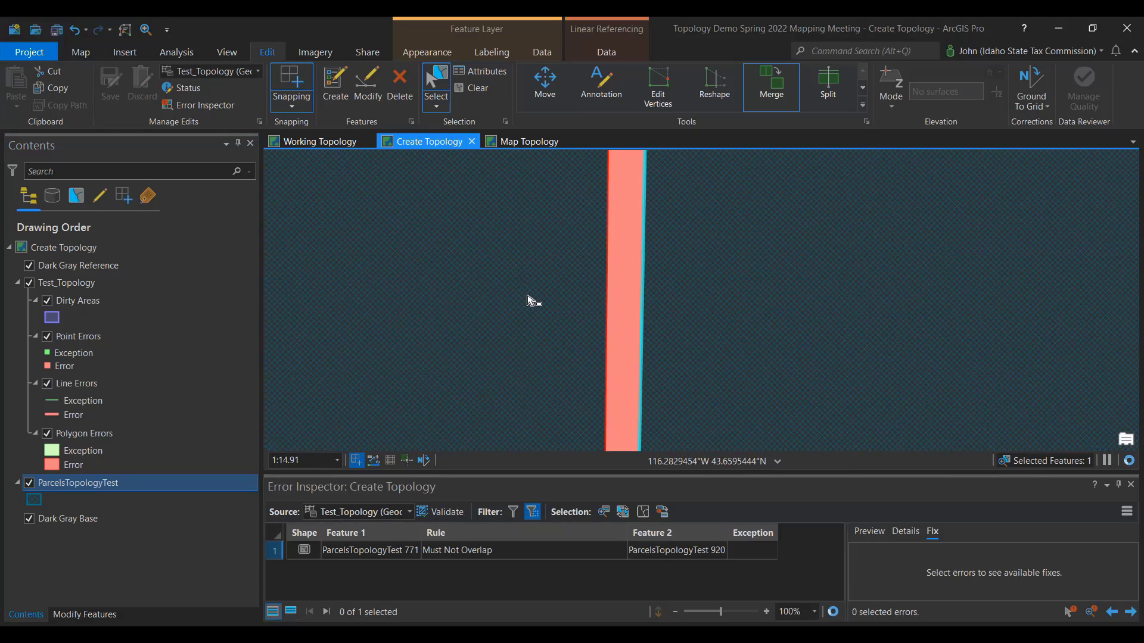
left_click_drag(759, 284, 656, 352)
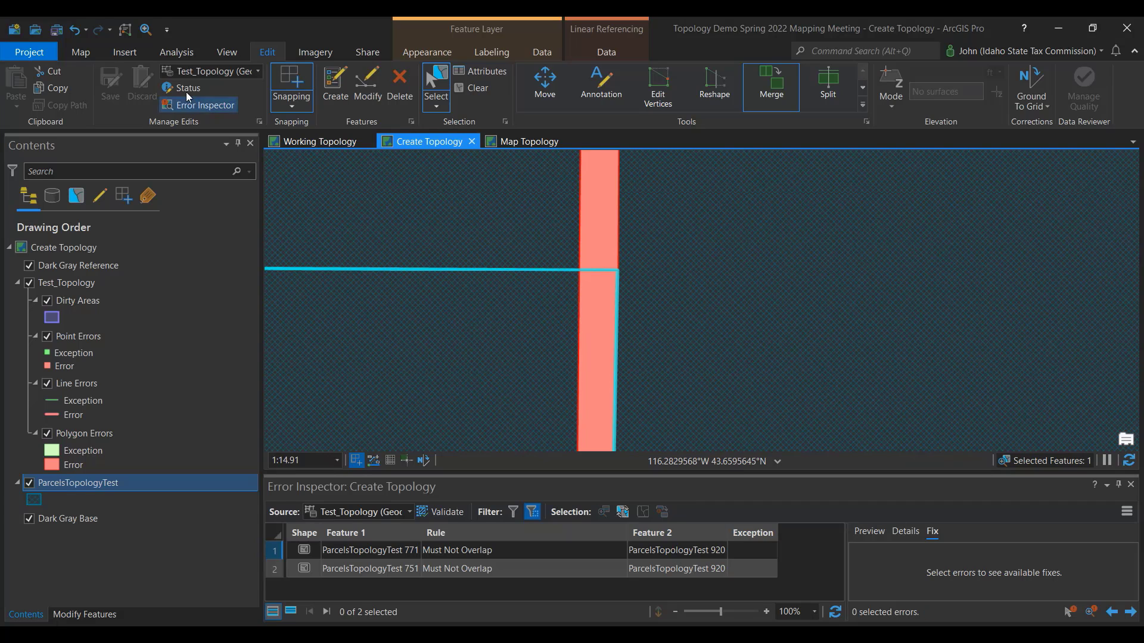
left_click(81, 52)
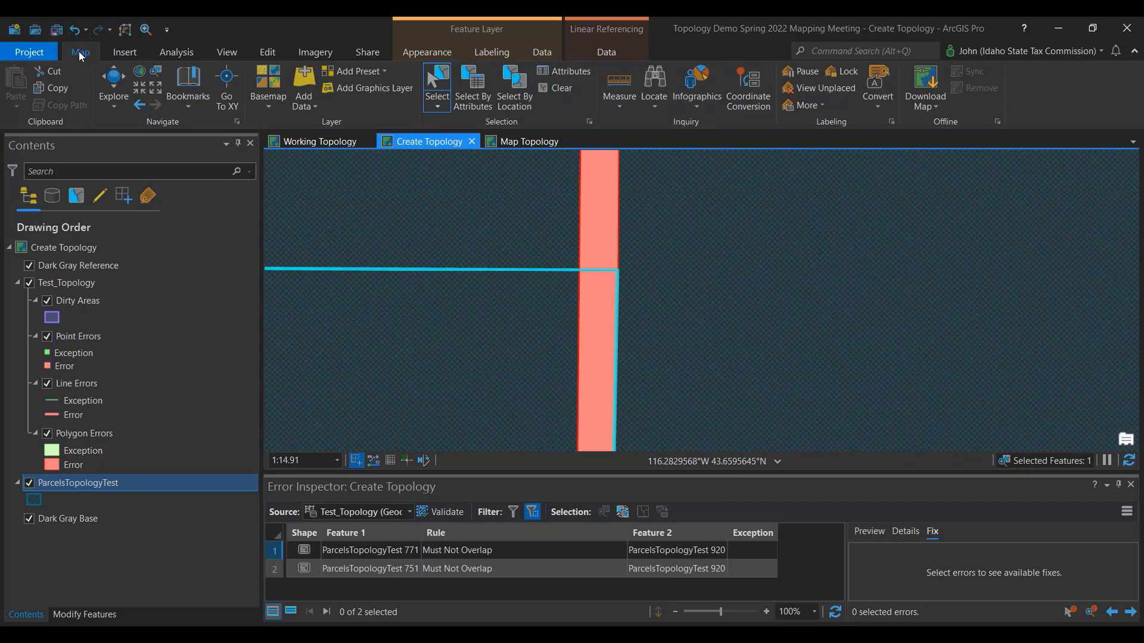
left_click(615, 85)
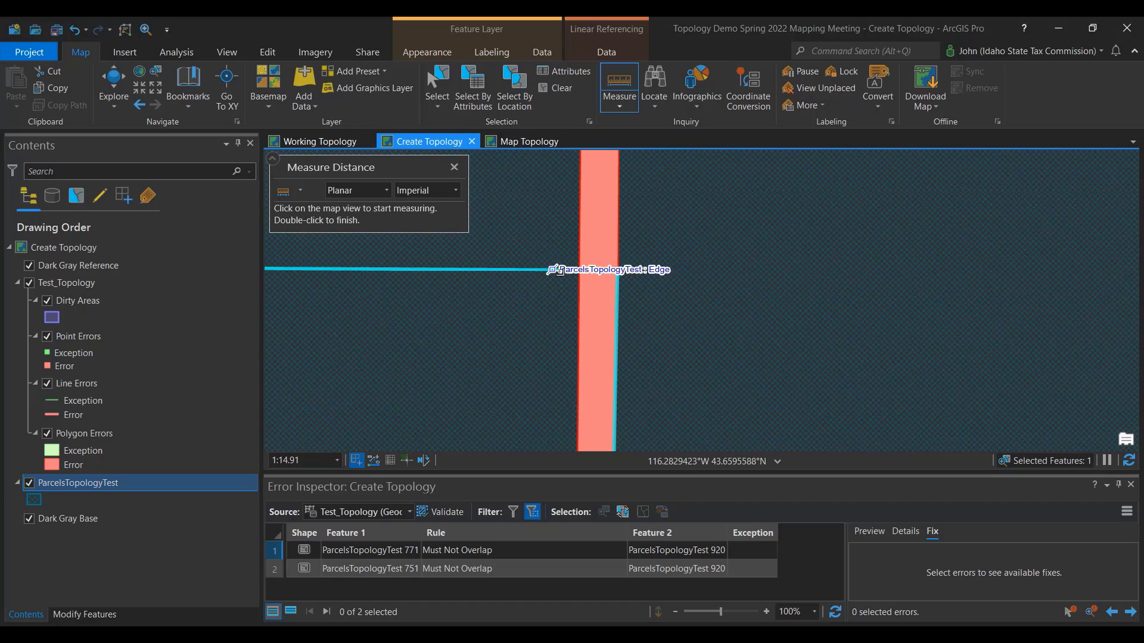
left_click(581, 270)
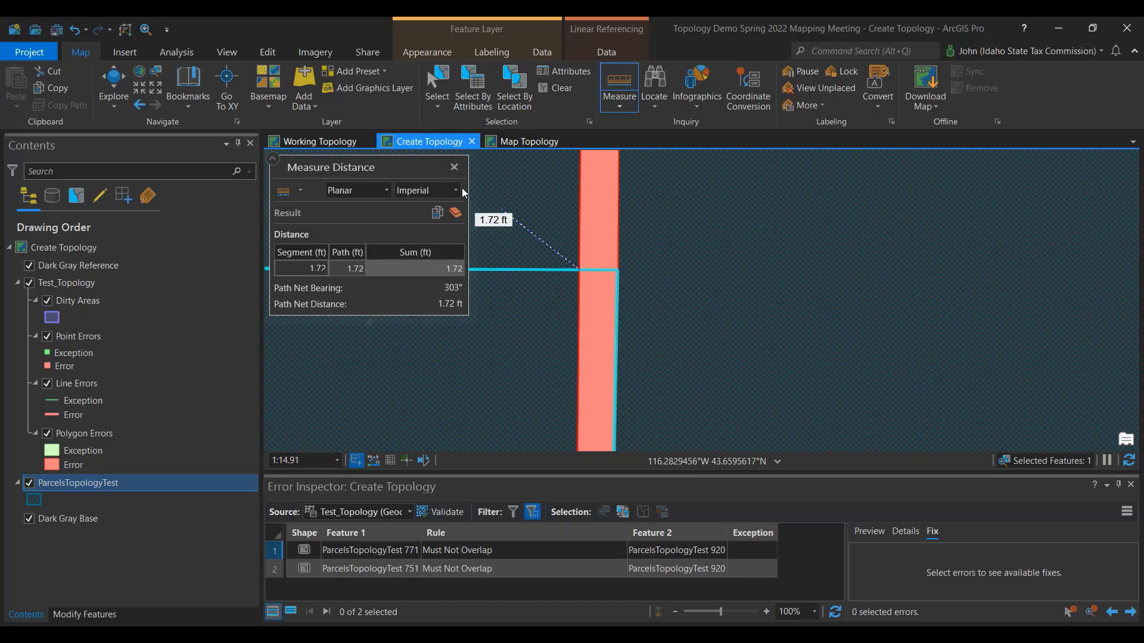
key("Escape")
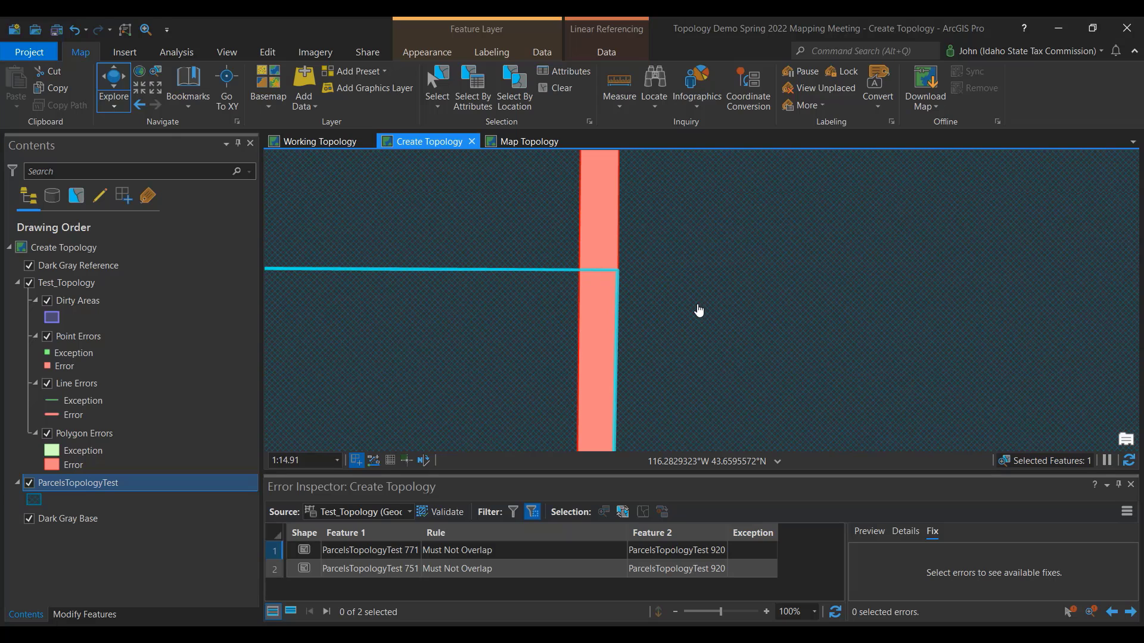
scroll(648, 294, "down", 2)
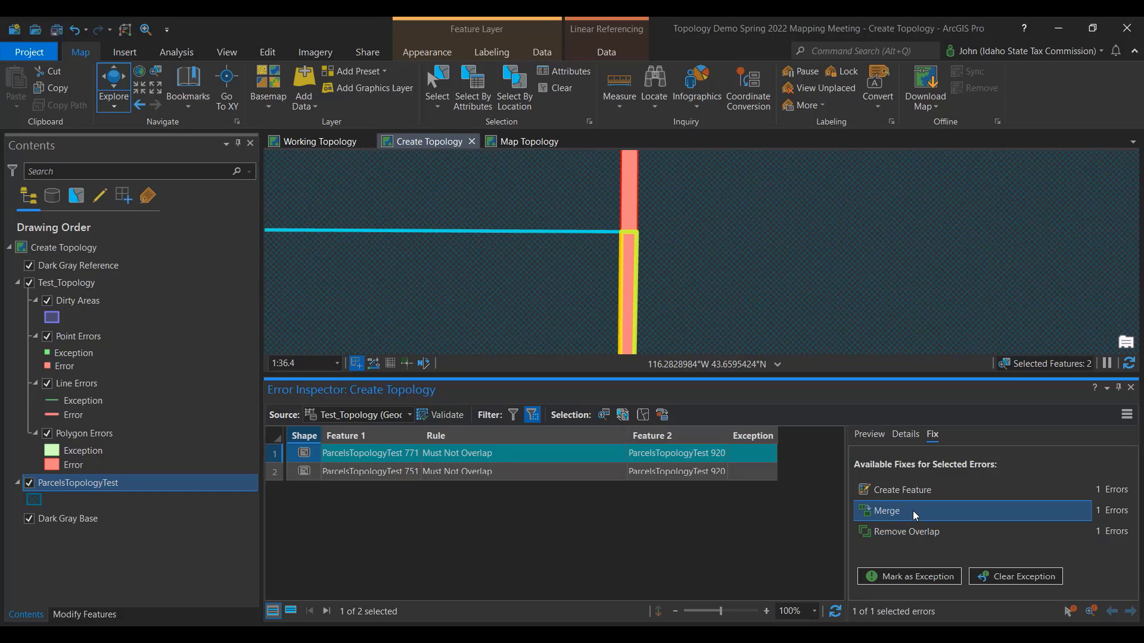
Merge both Must Not Overlap errors into parcel 920 (Largest)
left_click(912, 510)
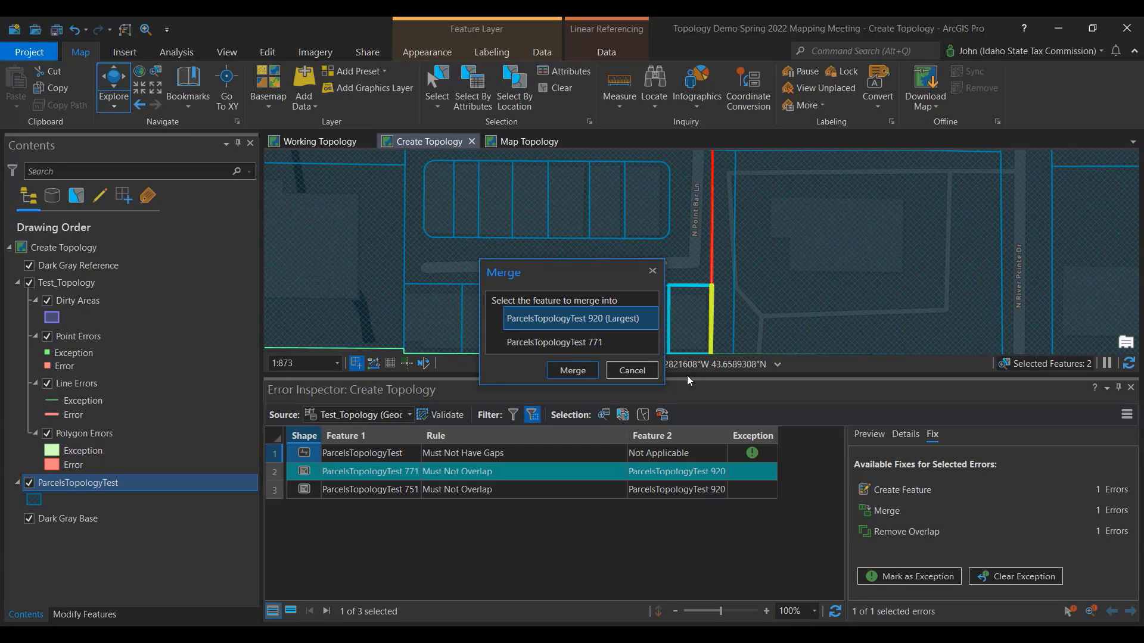
left_click(573, 370)
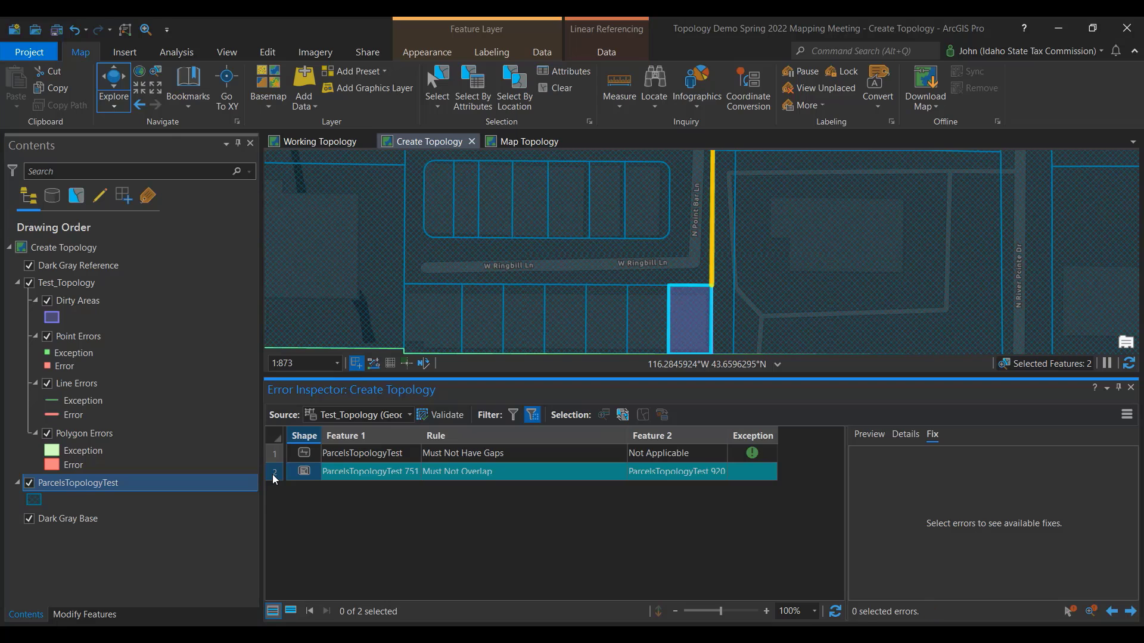
left_click(273, 474)
left_click(939, 498)
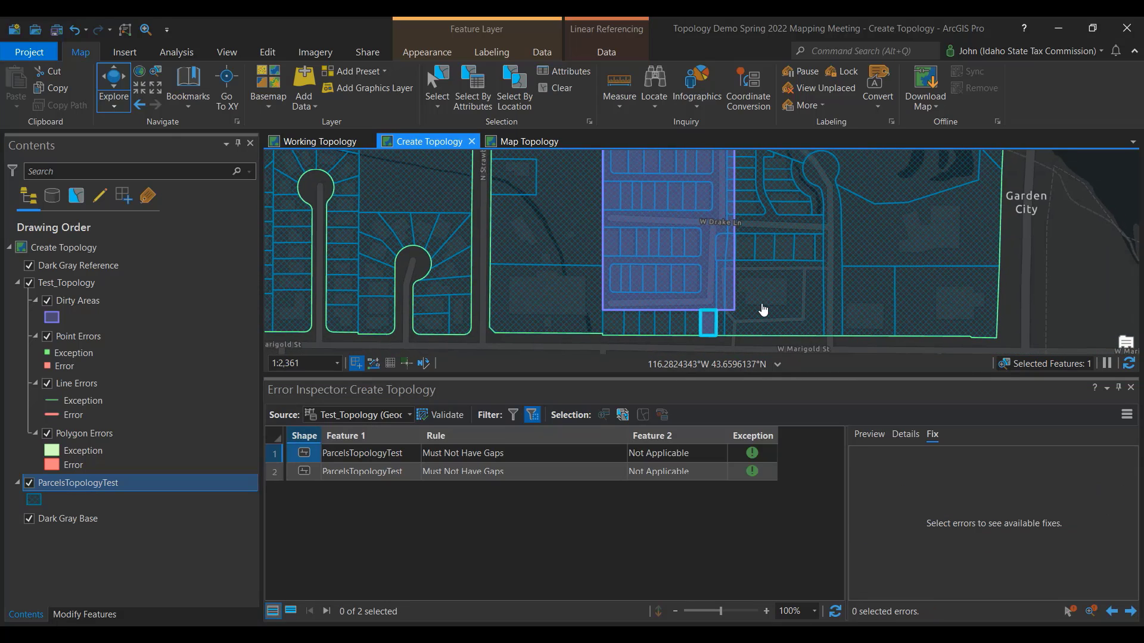
Revalidate the topology, clear the selection, and recentre on the whole parcel area
scroll(763, 309, "down", 2)
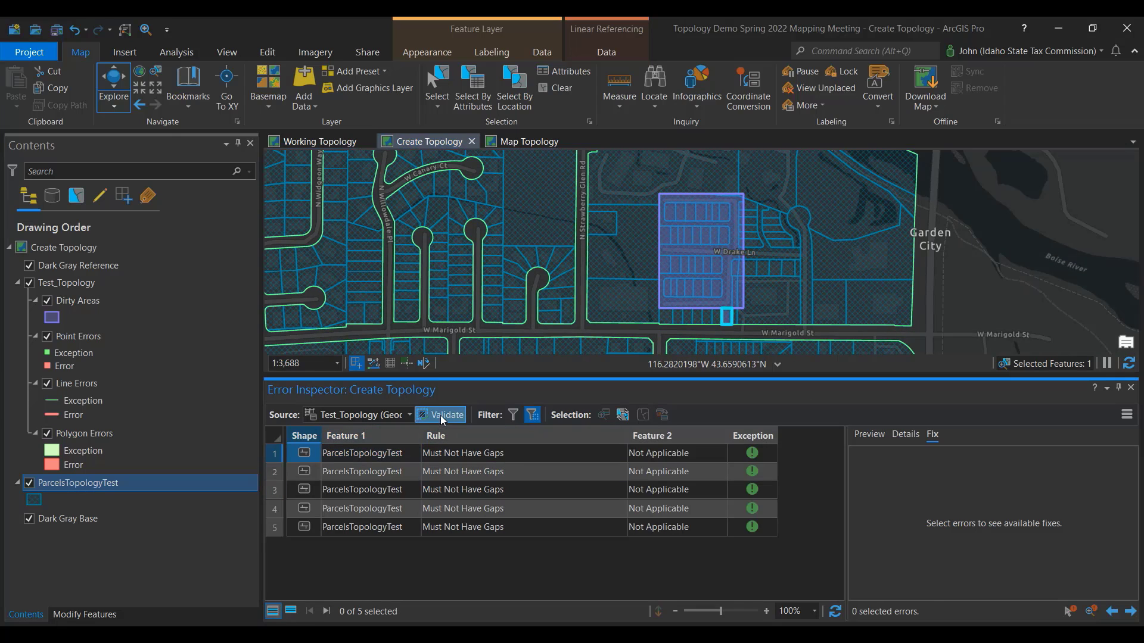
left_click(441, 416)
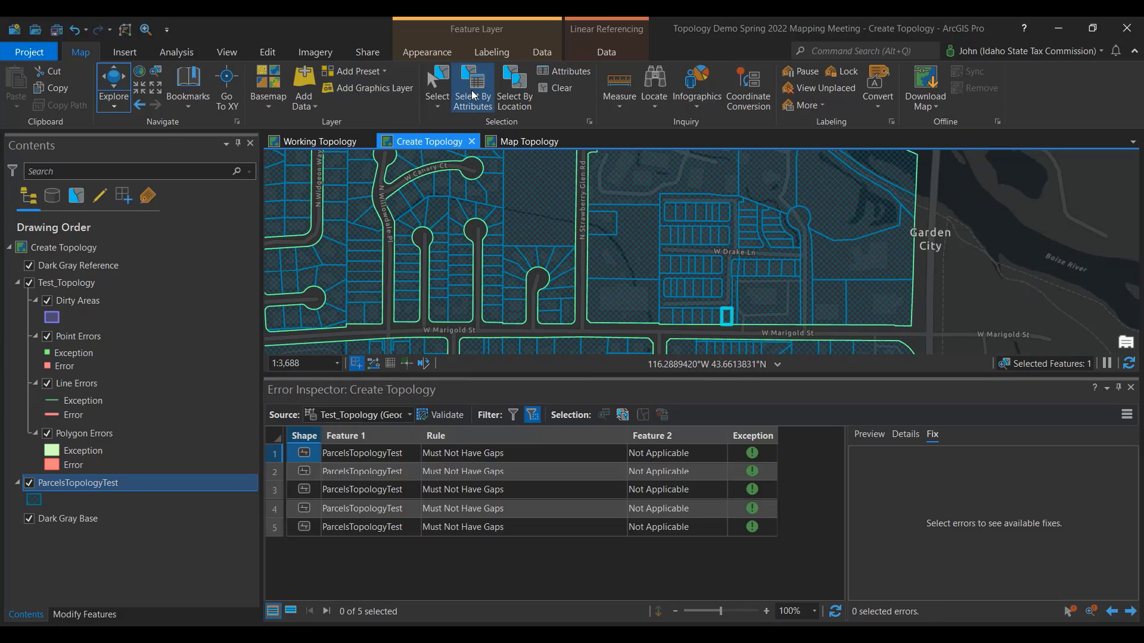
left_click(560, 88)
scroll(738, 314, "up", 6)
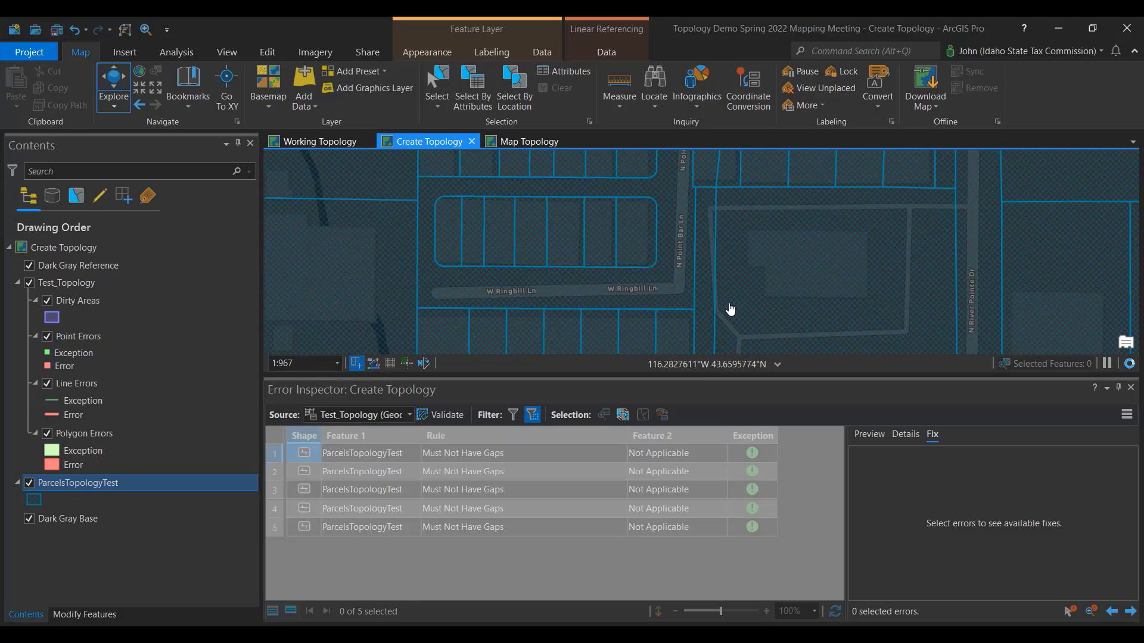
scroll(702, 319, "up", 5)
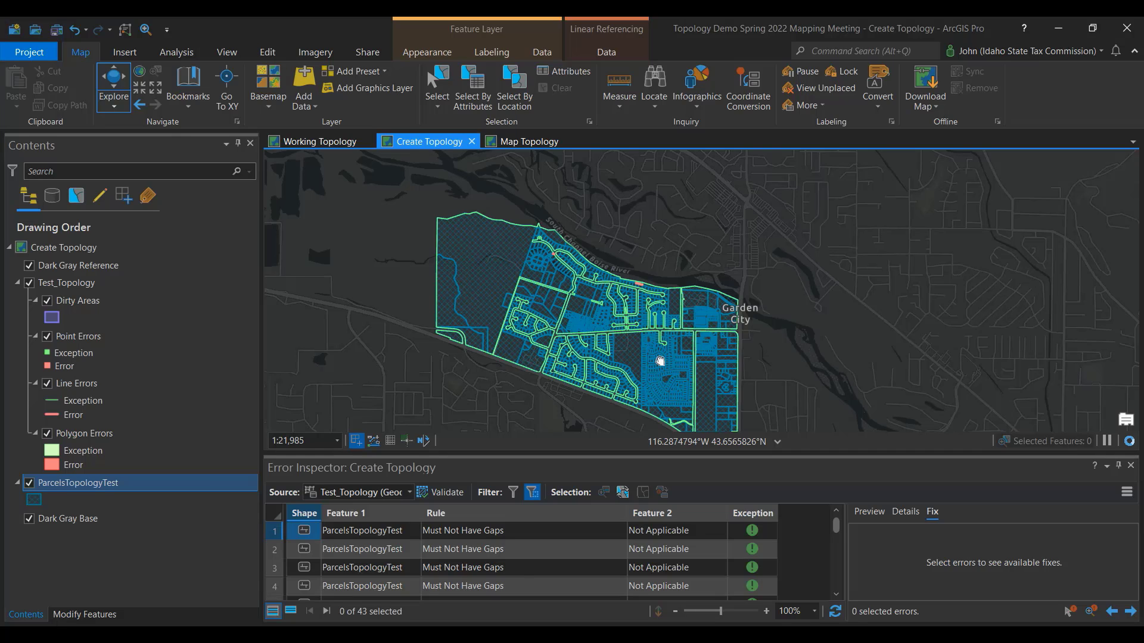
left_click_drag(660, 361, 654, 337)
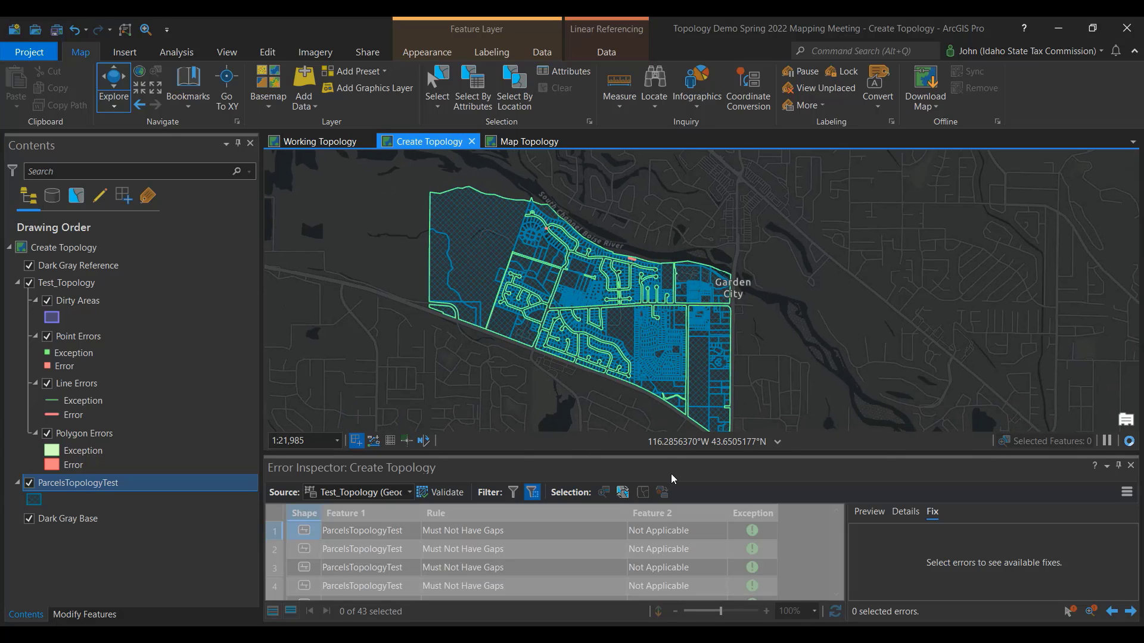